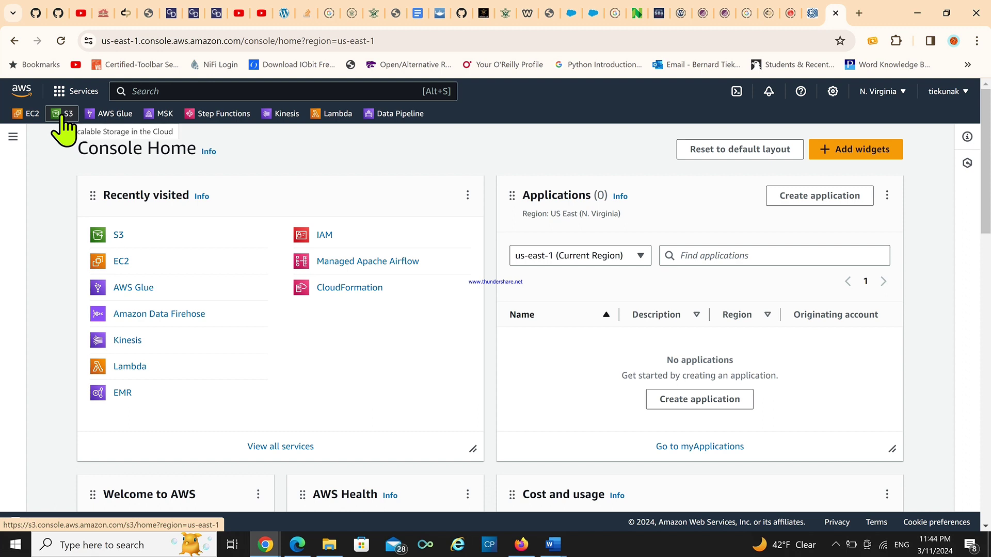
Search the AWS console for s3 and open the S3 service
click(258, 91)
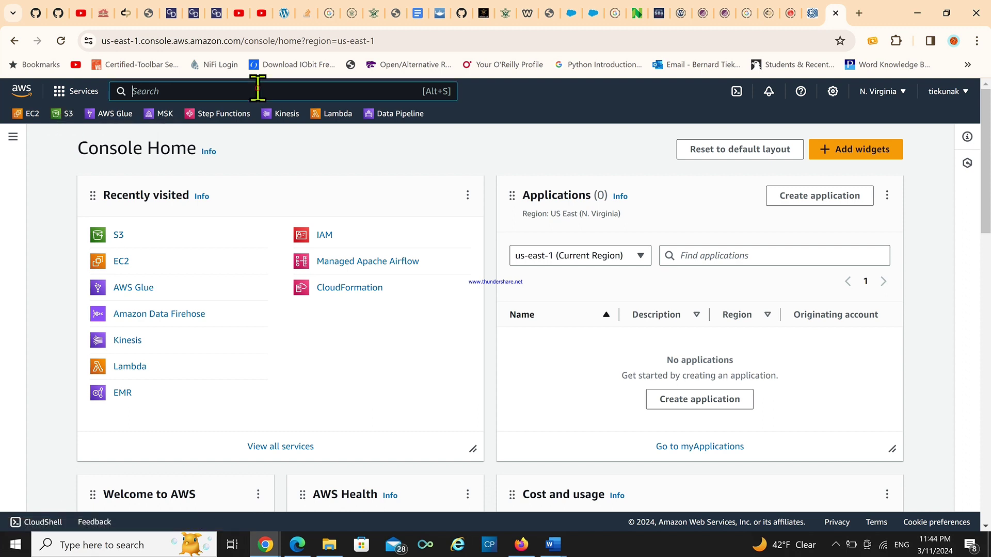
text(s3)
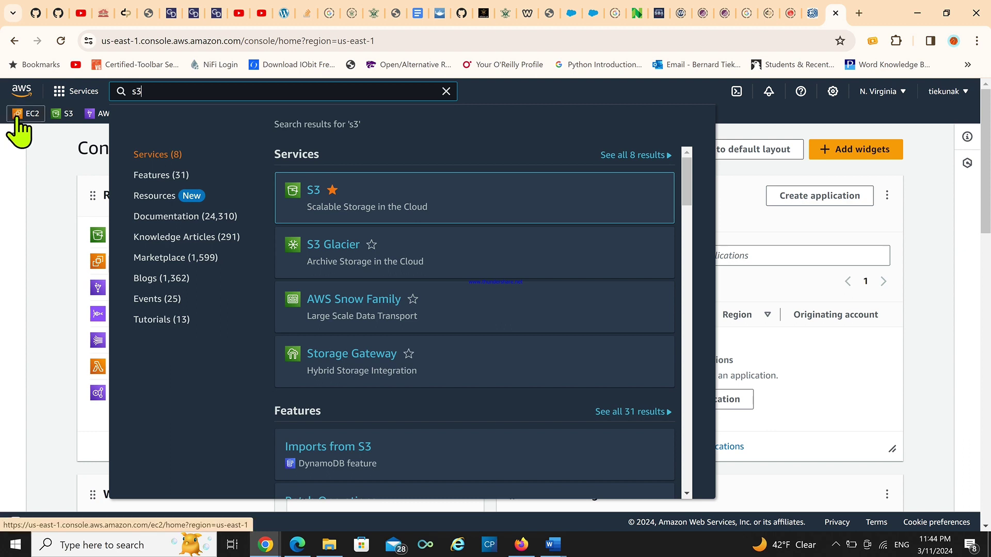
mouse_move(305, 200)
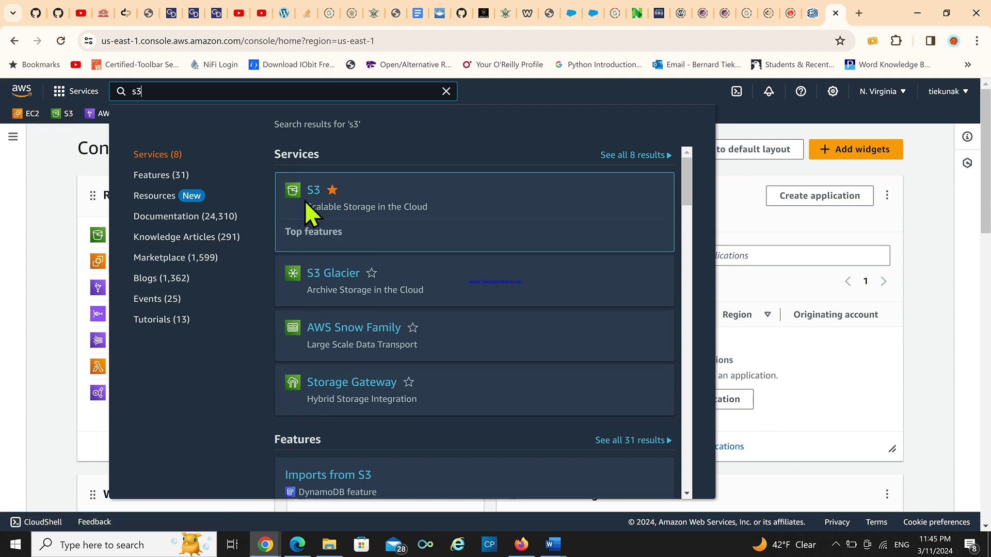
click(308, 191)
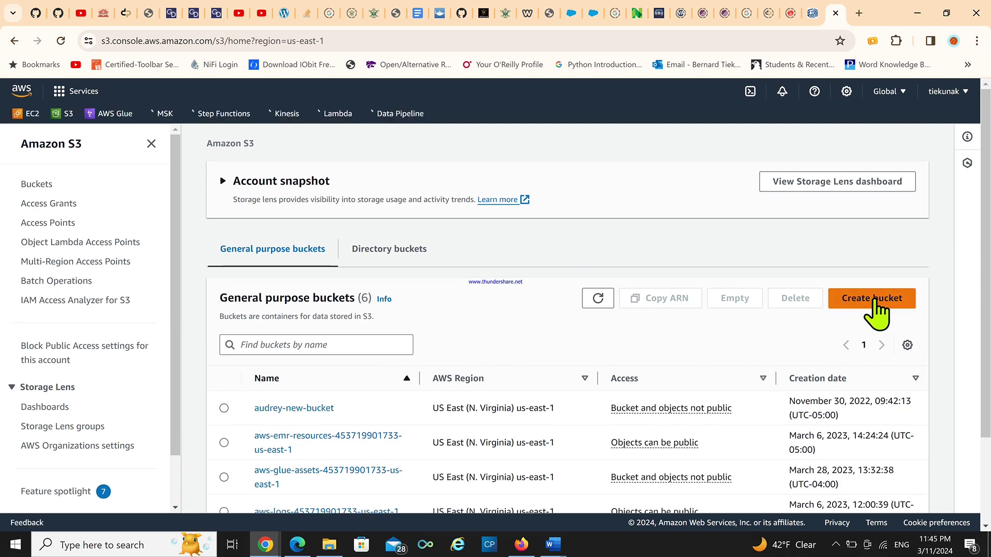
Start creating a general purpose bucket from the Buckets list, with US East (N. Virginia) us-east-1 as its region
scroll(504, 391, down, 2)
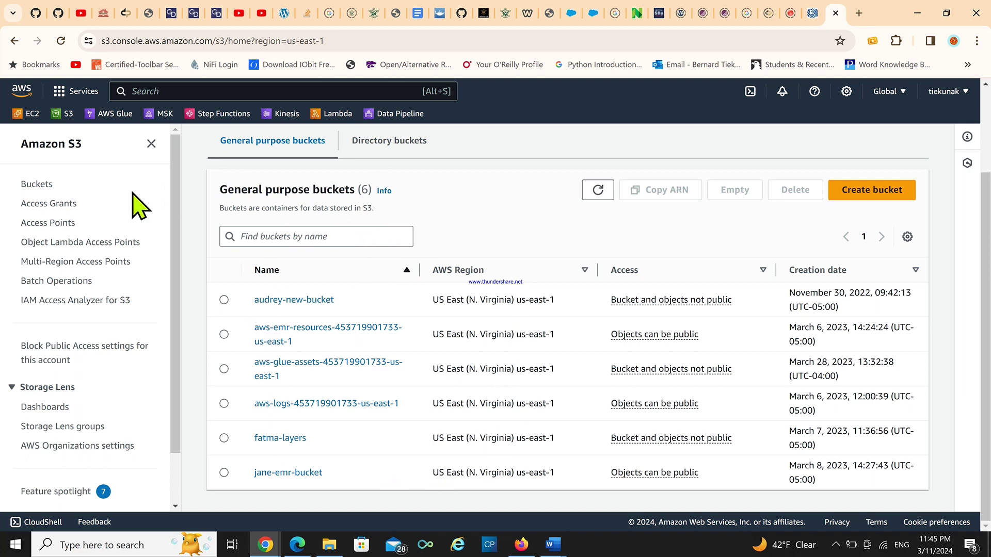
click(33, 185)
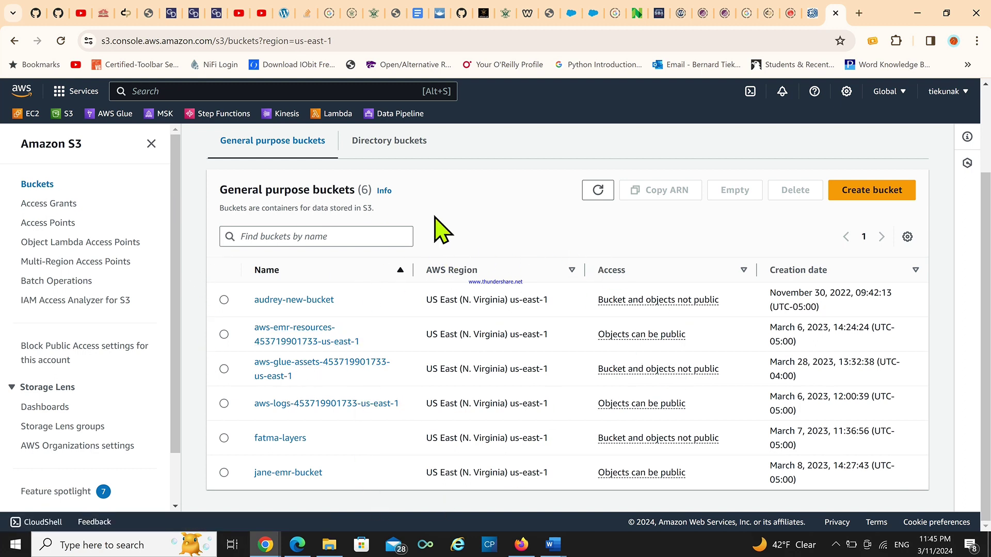
click(872, 196)
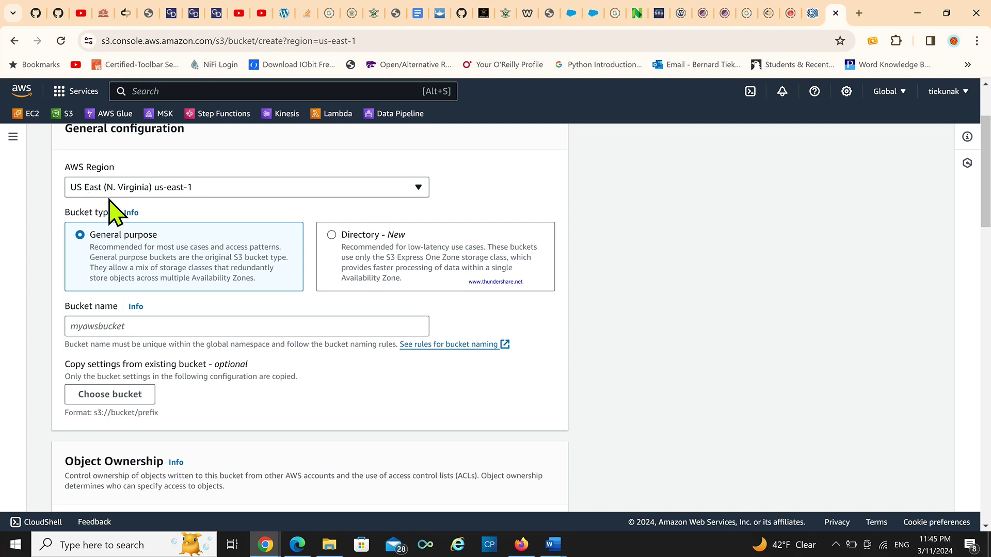
click(422, 190)
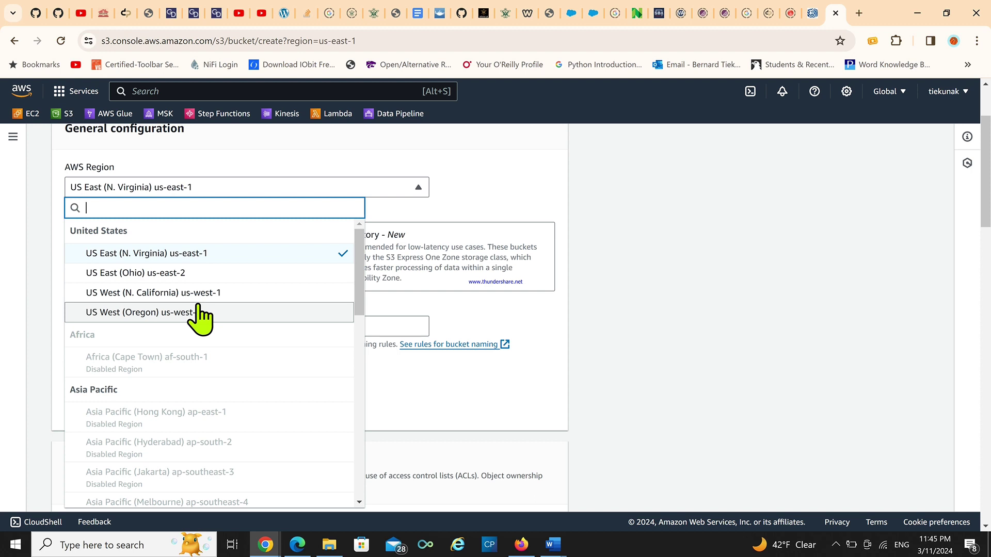
click(212, 255)
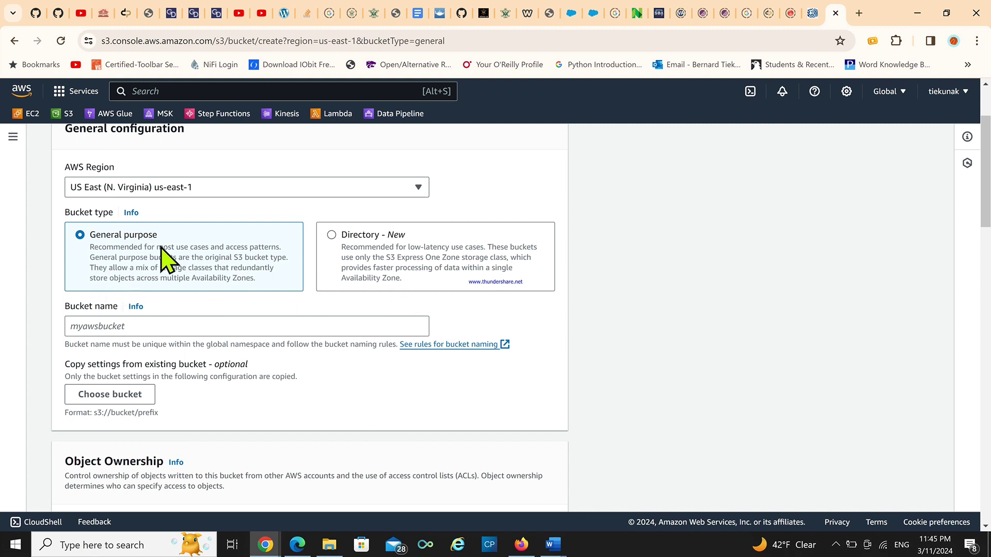
Try mytest as the bucket name and look through the remaining bucket settings
click(195, 327)
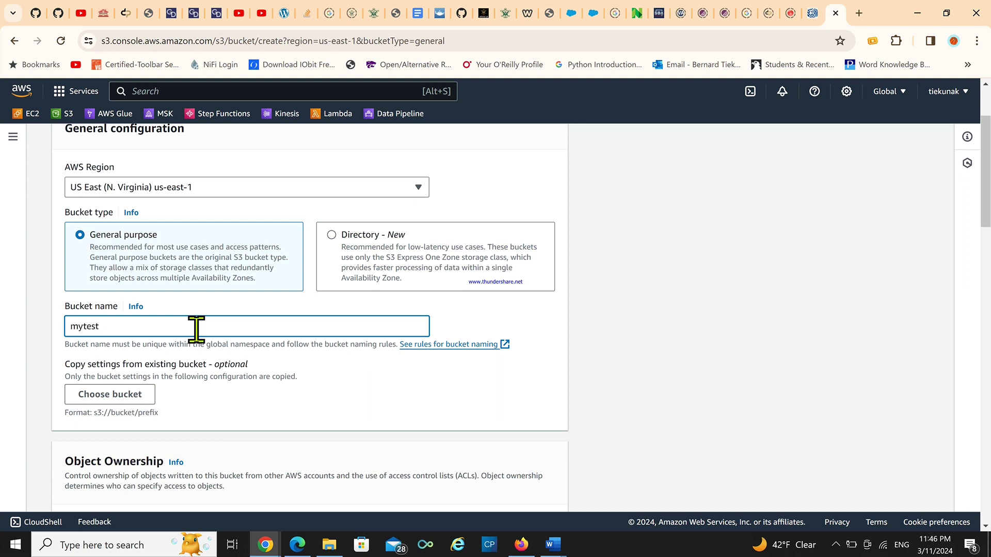
scroll(209, 358, down, 4)
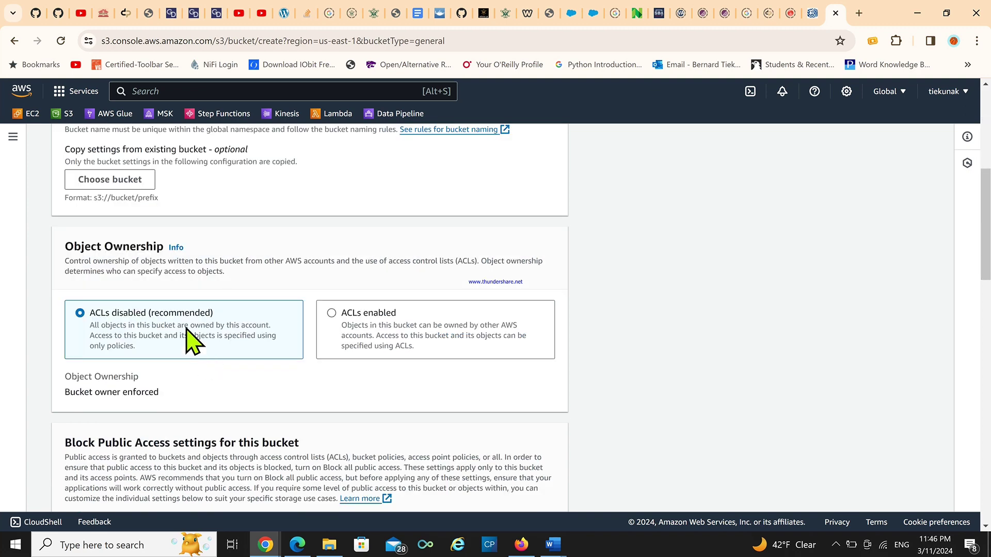
scroll(276, 325, down, 15)
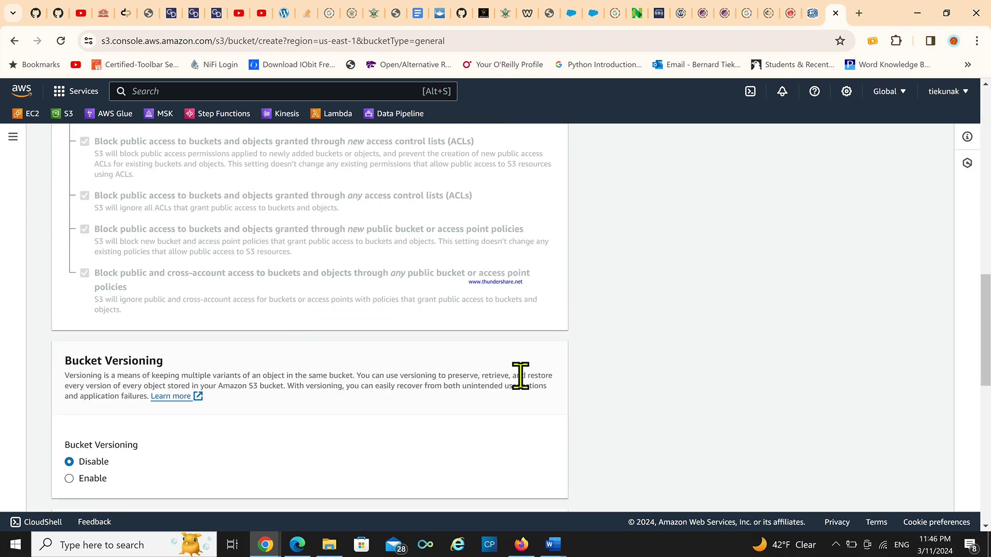
scroll(492, 439, down, 2)
scroll(527, 500, up, 4)
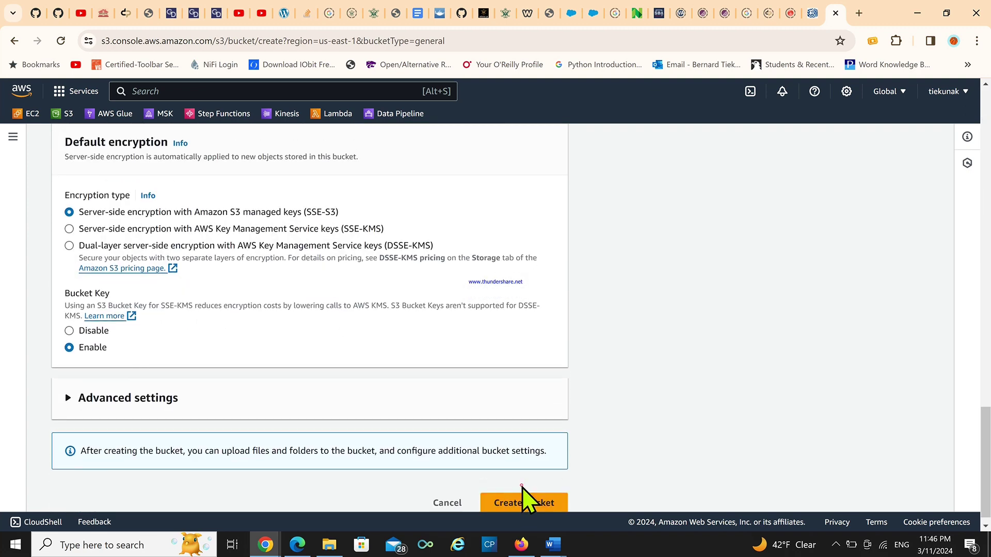
scroll(138, 336, up, 20)
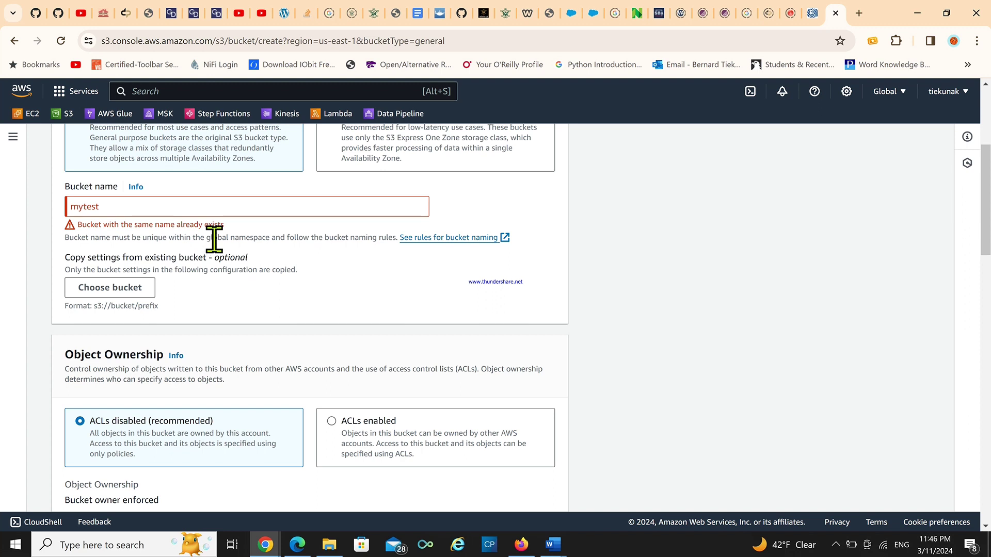
Replace the bucket name with my-test-test658365
click(132, 209)
key(BackSpace)
key(BackSpace)
key(BackSpace)
key(BackSpace)
key(BackSpace)
key(BackSpace)
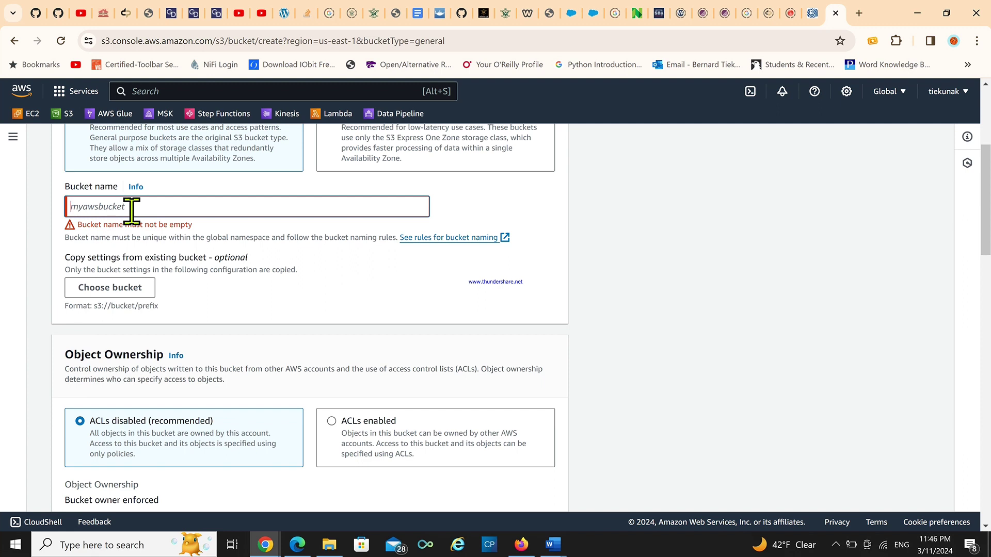
text(my)
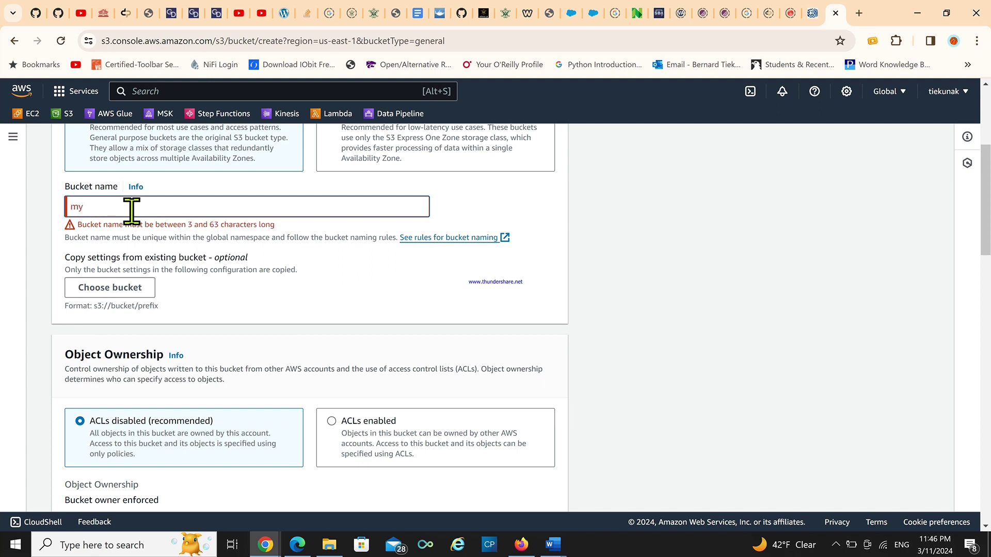
text(-t)
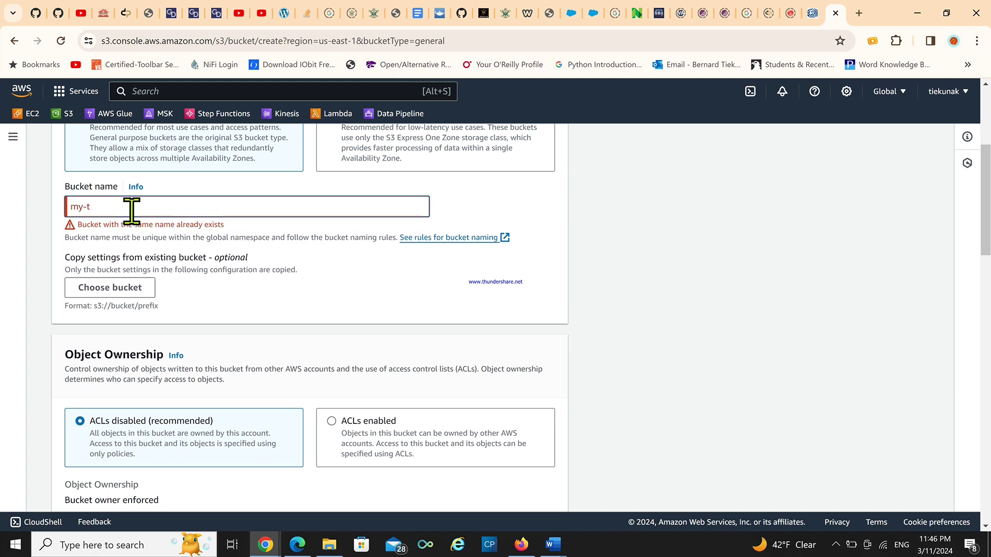
text(est-)
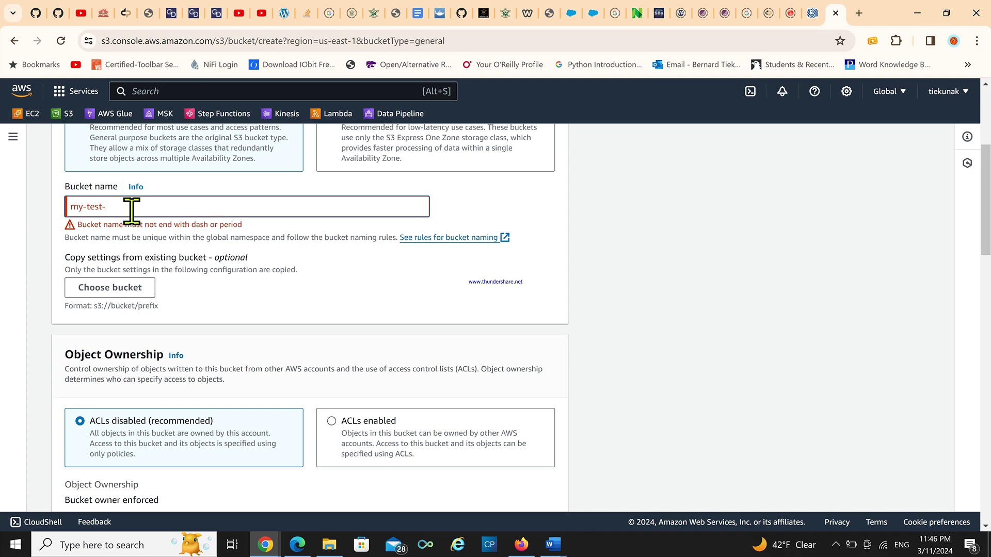
text(test)
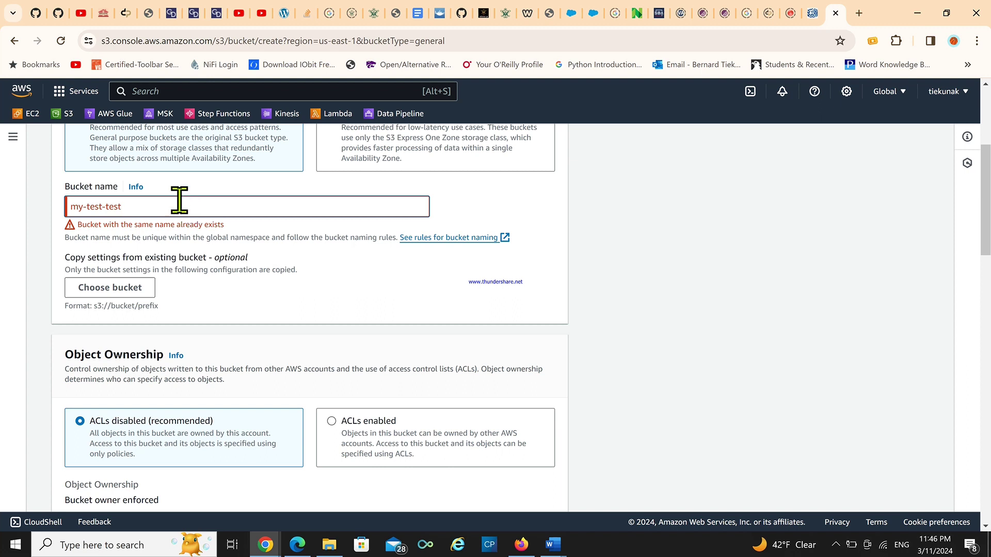
text(658365)
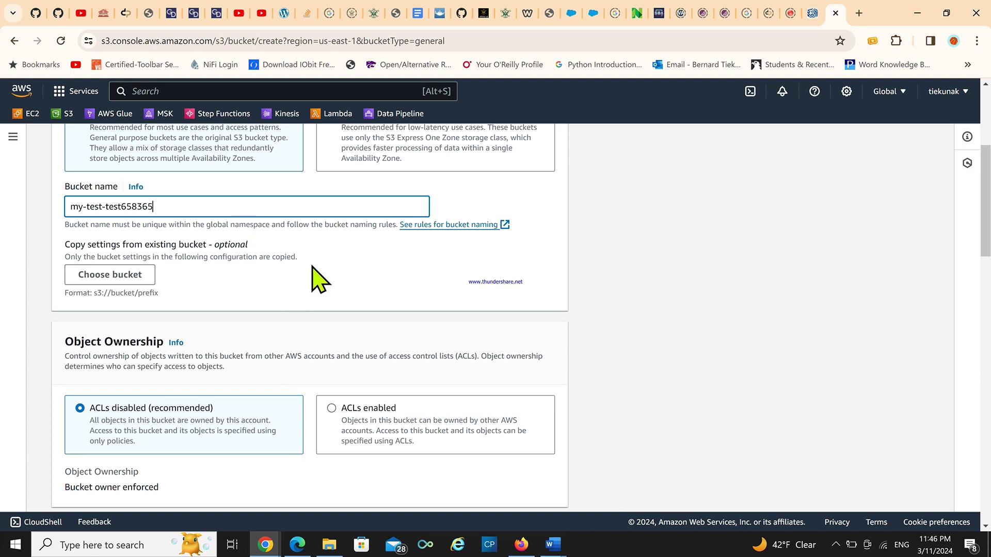
Create the bucket with the default ownership, public access, versioning and encryption settings, and dismiss the notification
scroll(327, 280, down, 8)
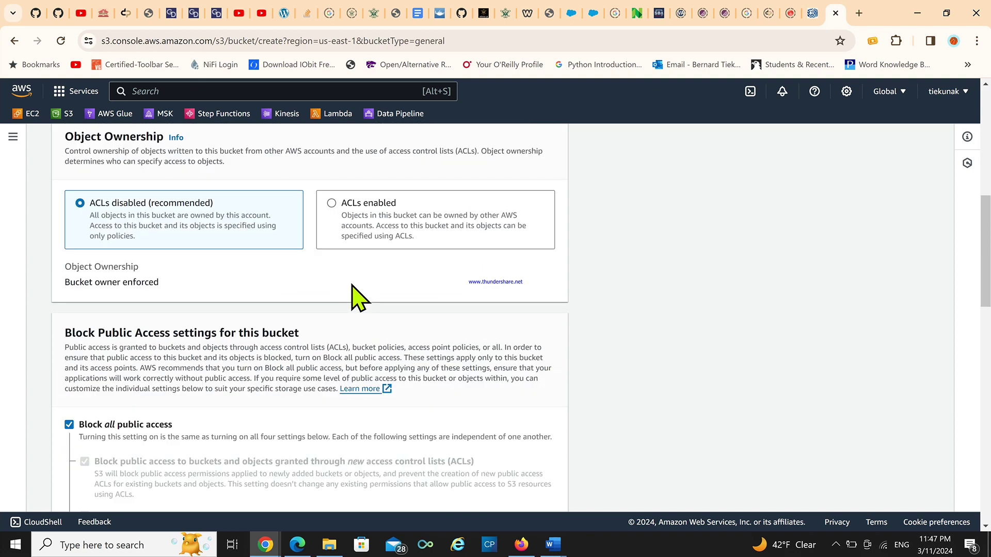
scroll(379, 343, down, 8)
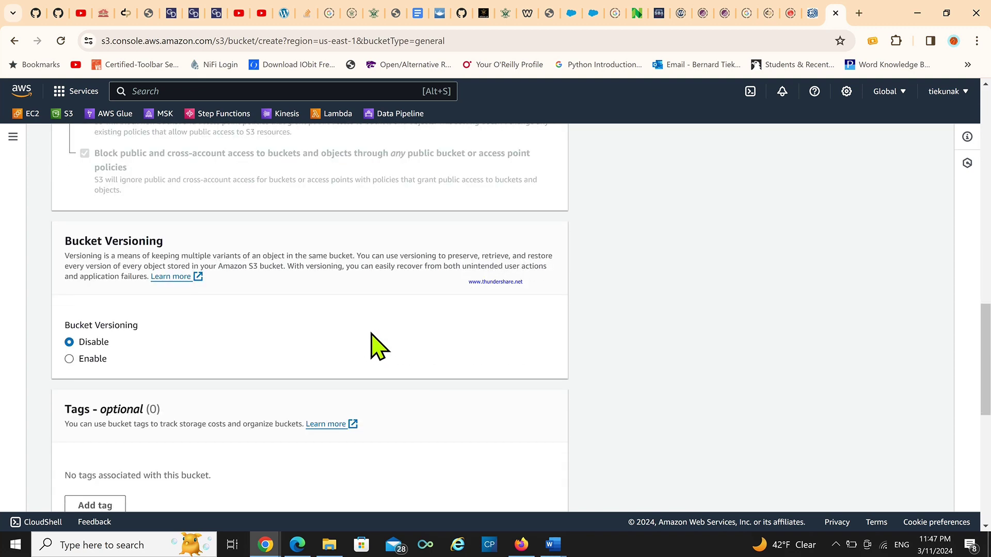
scroll(255, 315, up, 4)
scroll(255, 315, down, 8)
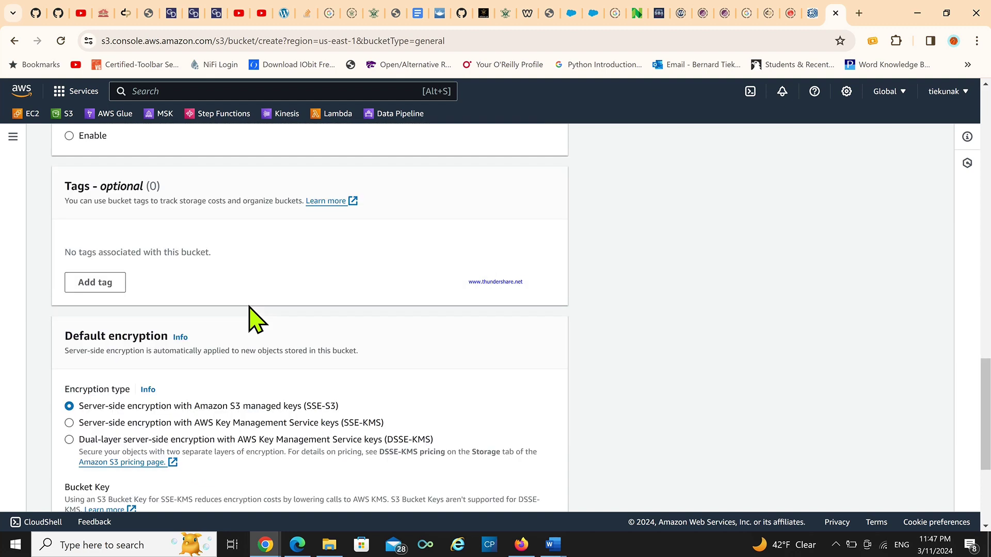
scroll(305, 316, up, 4)
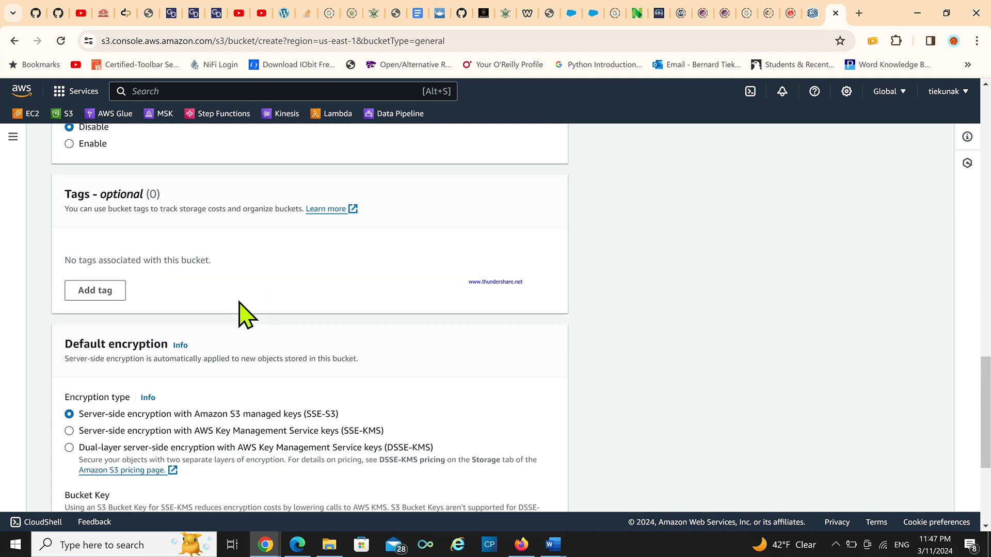
scroll(220, 299, up, 4)
scroll(328, 330, down, 8)
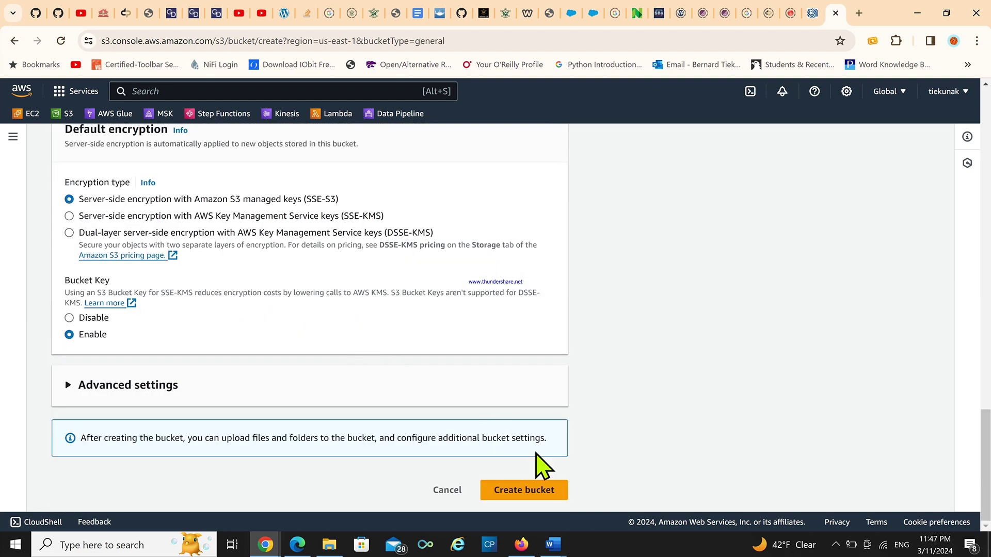
click(525, 494)
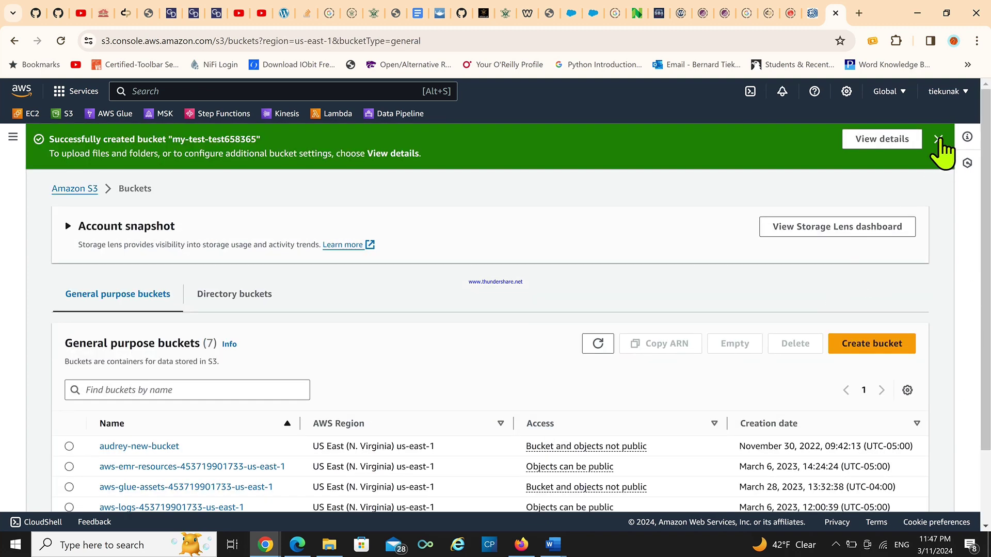
click(938, 140)
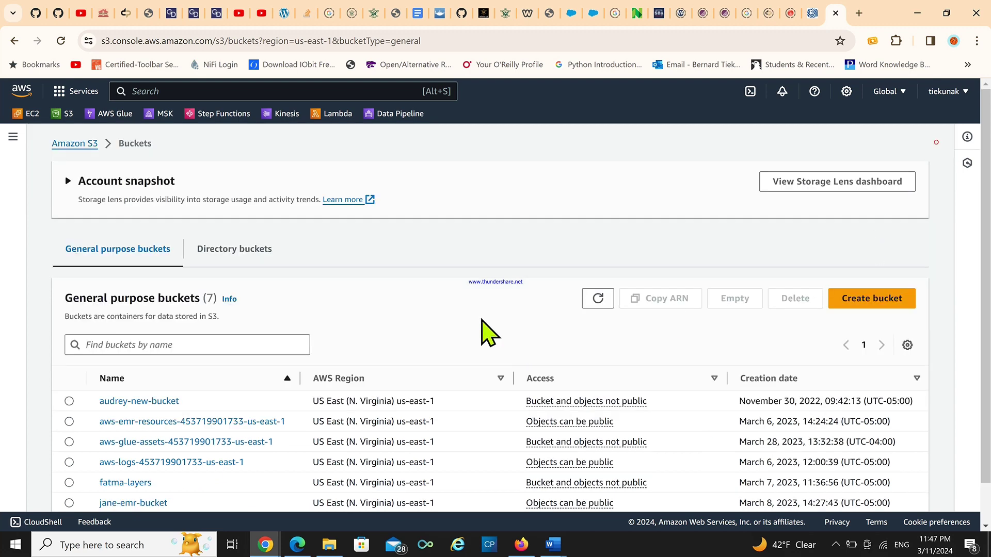
Open the my-test-test658365 bucket and add b_housing.csv from the Desktop data folder to a new upload
scroll(332, 285, down, 1)
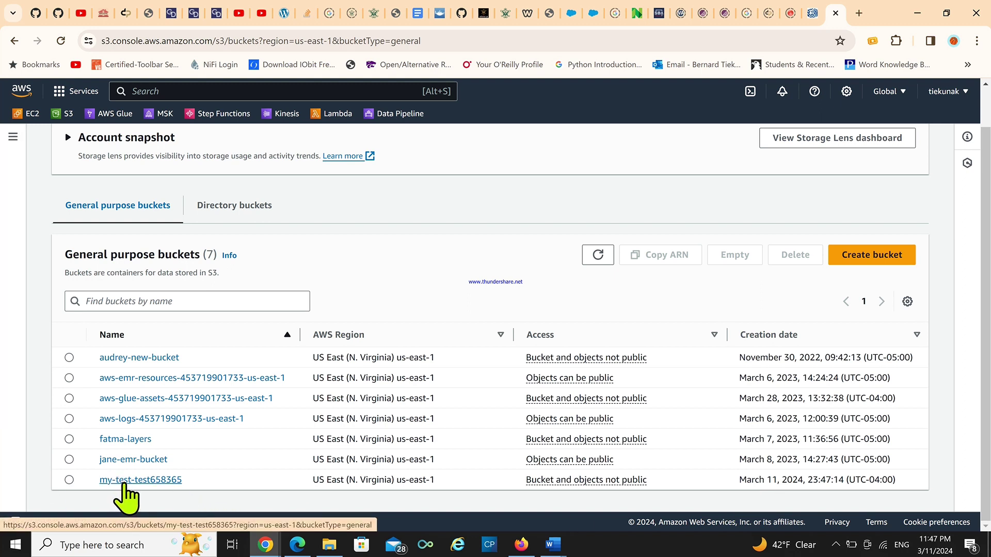
click(122, 482)
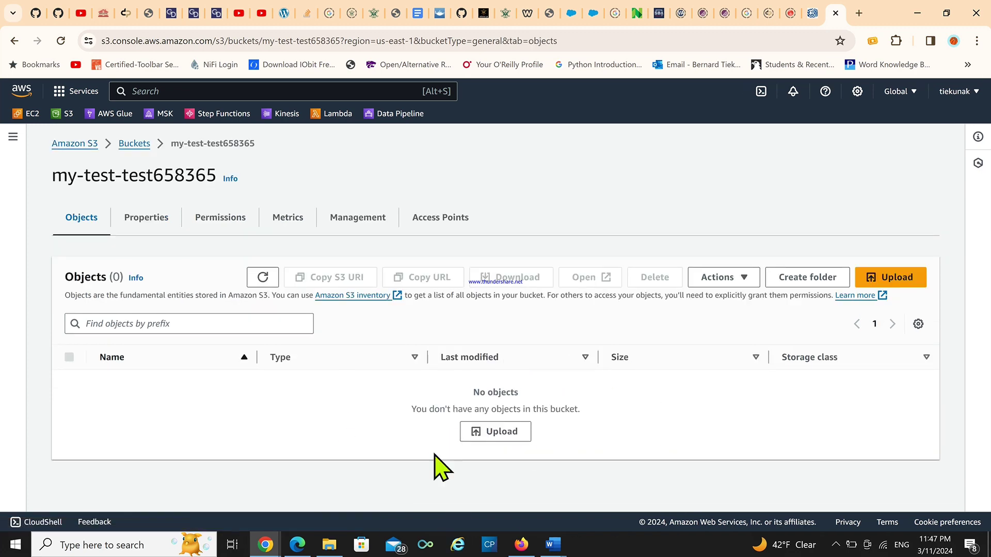
click(495, 432)
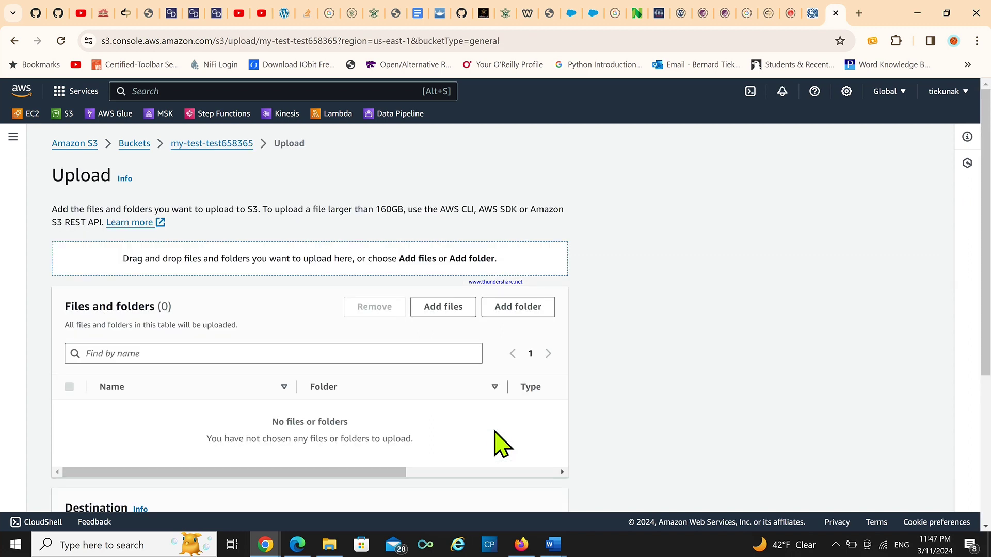
click(442, 308)
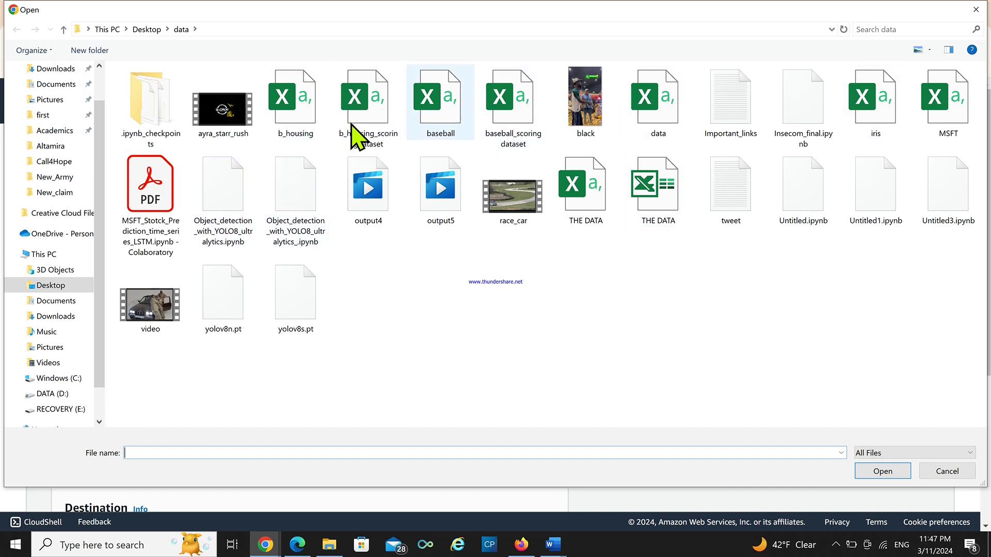
click(304, 115)
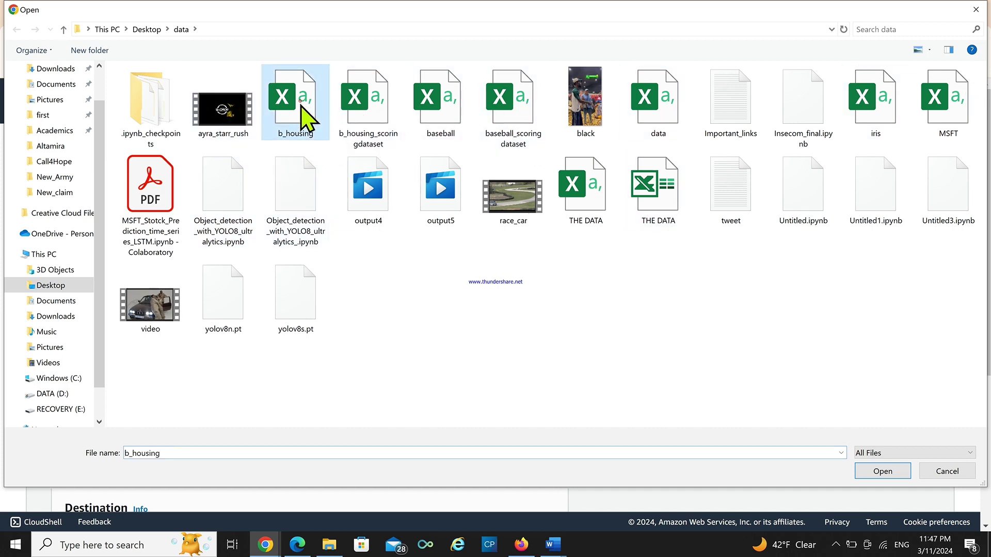
click(878, 471)
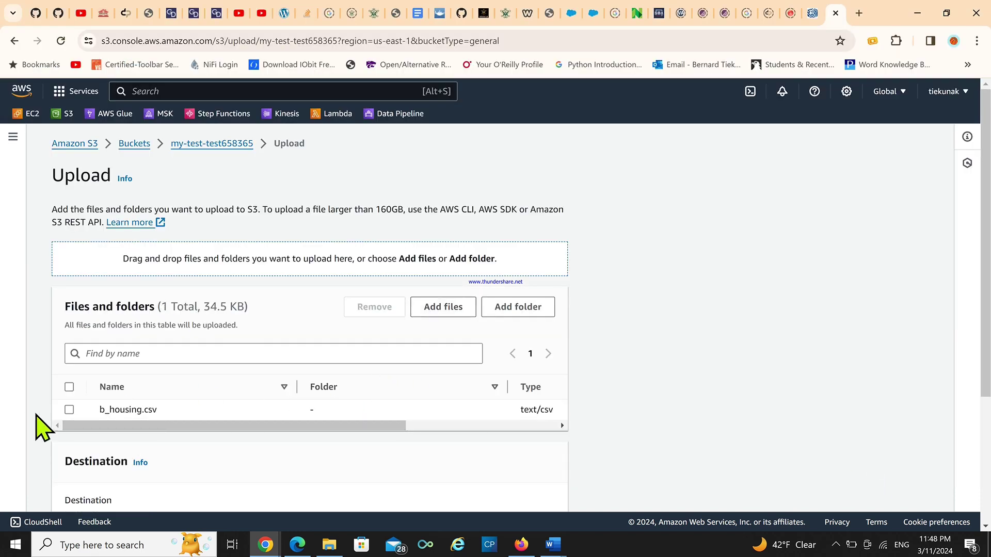
Select b_housing.csv in the list of files and folders for the upload
click(70, 387)
click(69, 387)
scroll(160, 431, down, 3)
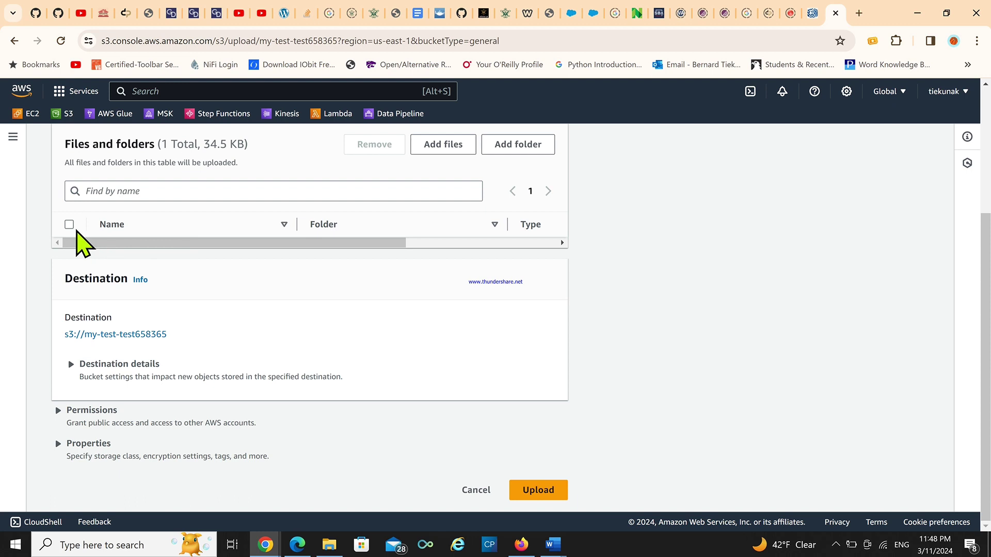
scroll(72, 242, up, 3)
click(69, 410)
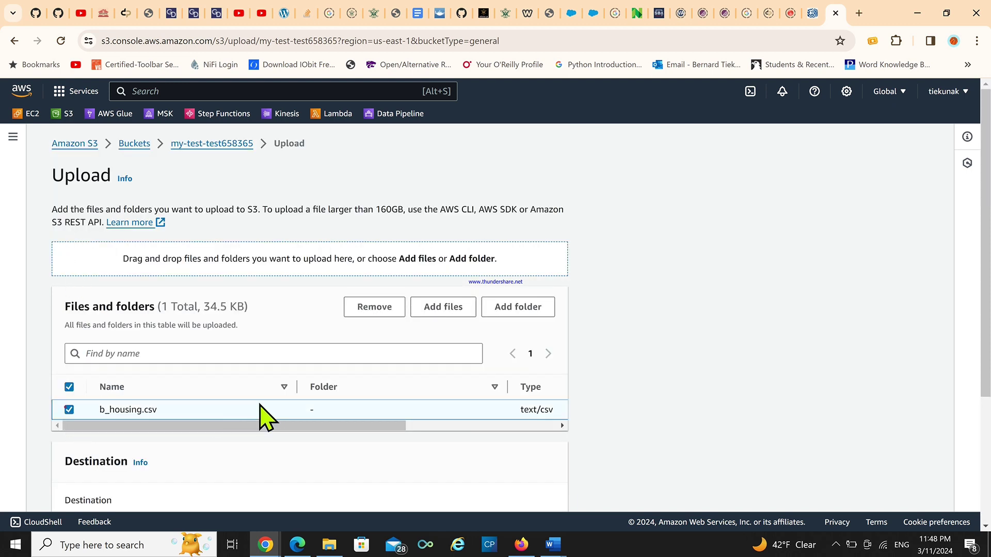
Upload b_housing.csv to the my-test-test658365 bucket and close the upload status page
scroll(421, 412, down, 3)
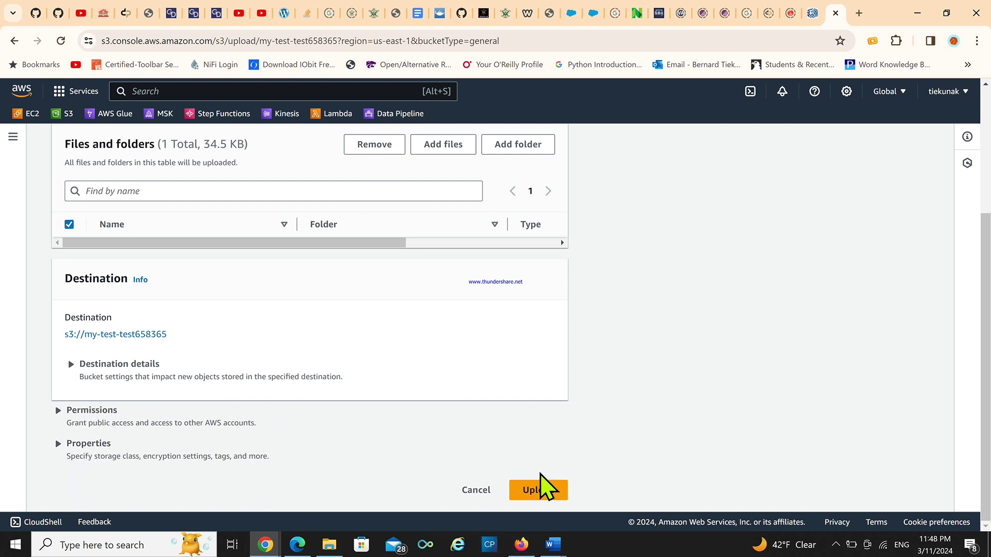
click(551, 493)
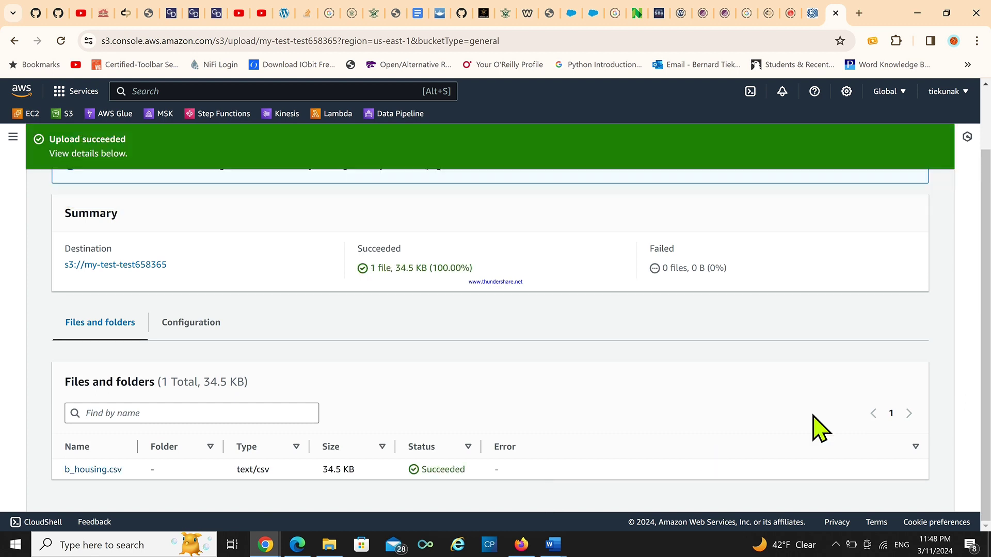
scroll(859, 332, up, 2)
click(905, 195)
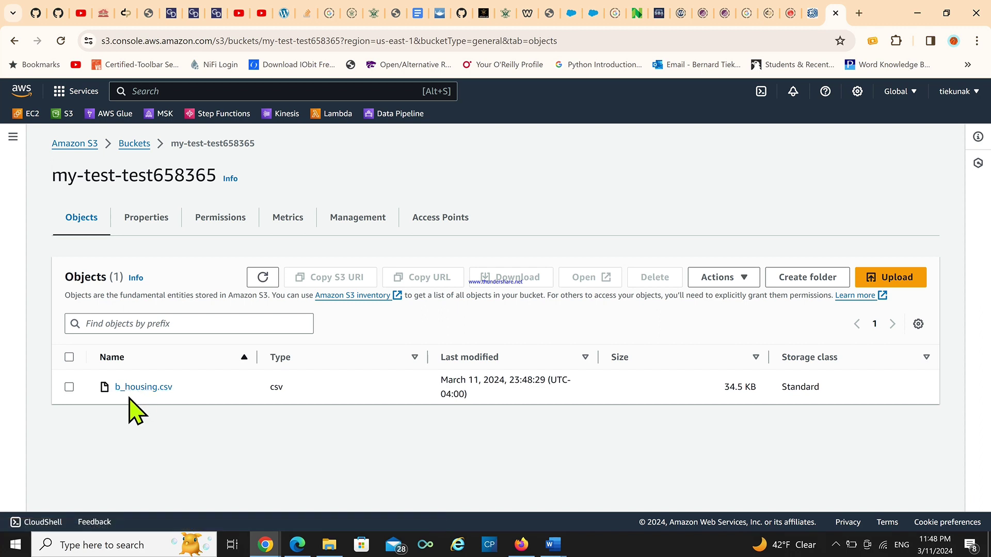
Open the S3 Select query page for b_housing.csv and look over the object's properties page
click(69, 387)
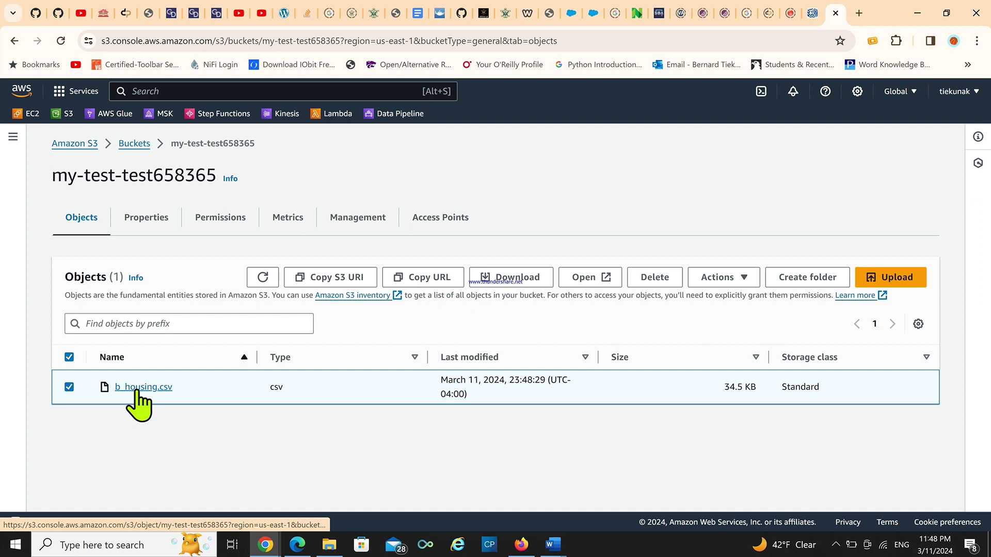
click(746, 280)
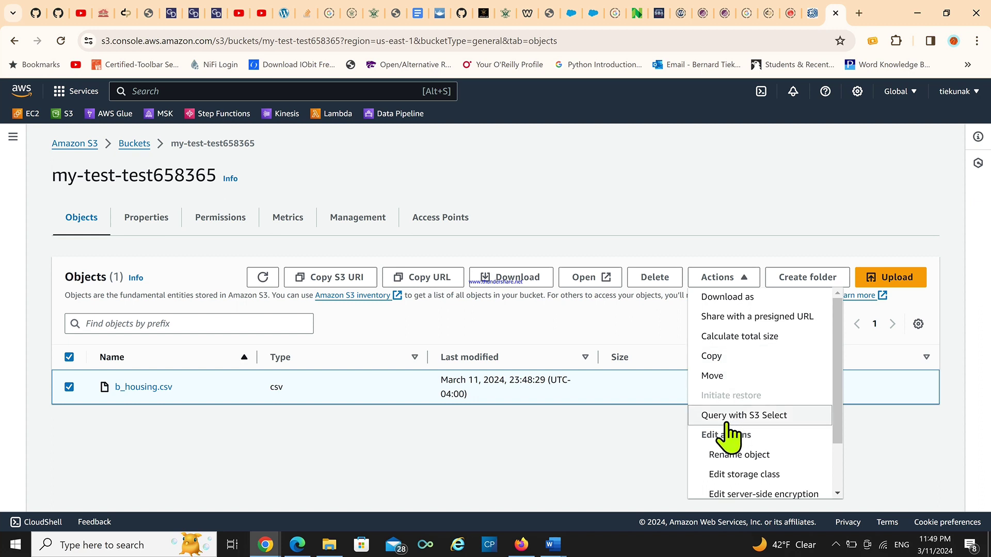
click(766, 417)
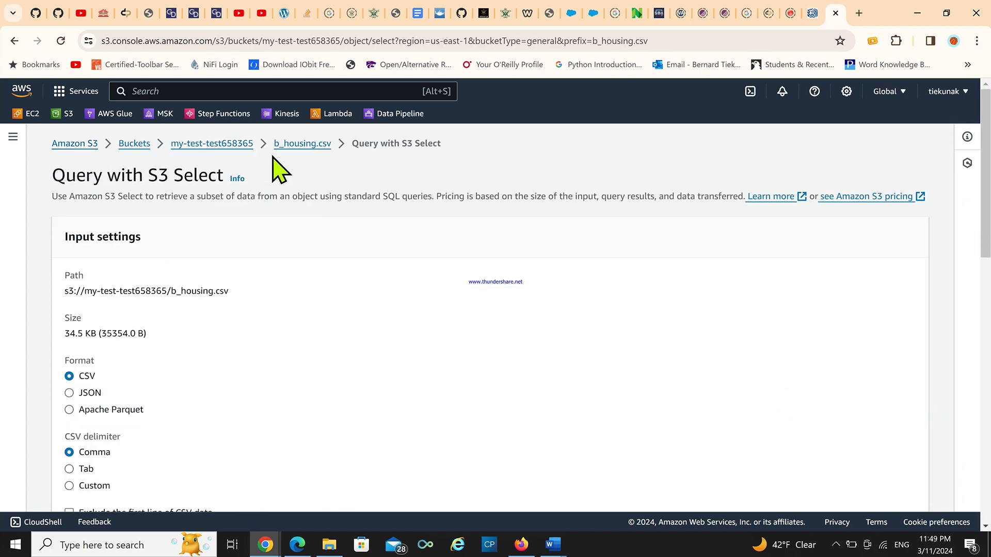
click(295, 145)
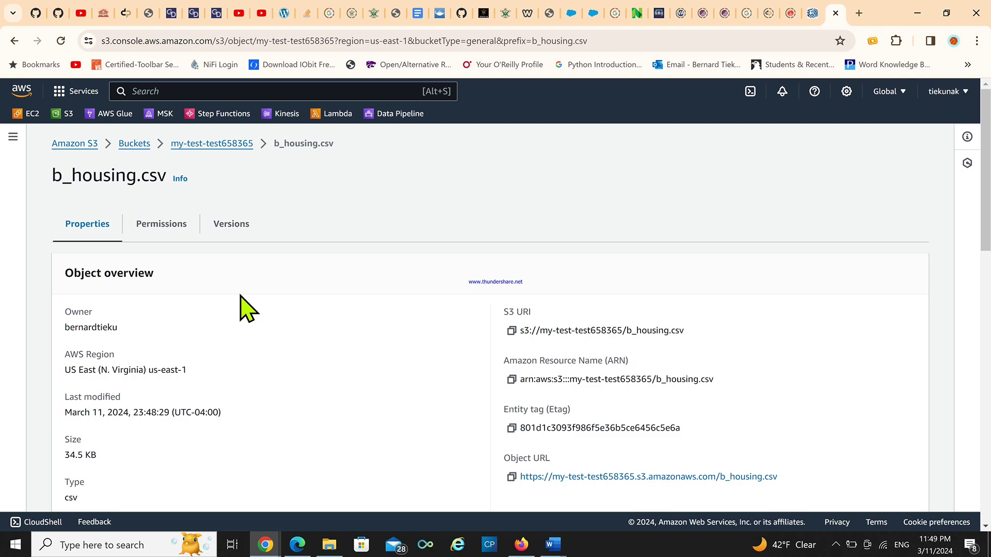
scroll(221, 361, down, 10)
scroll(221, 366, up, 10)
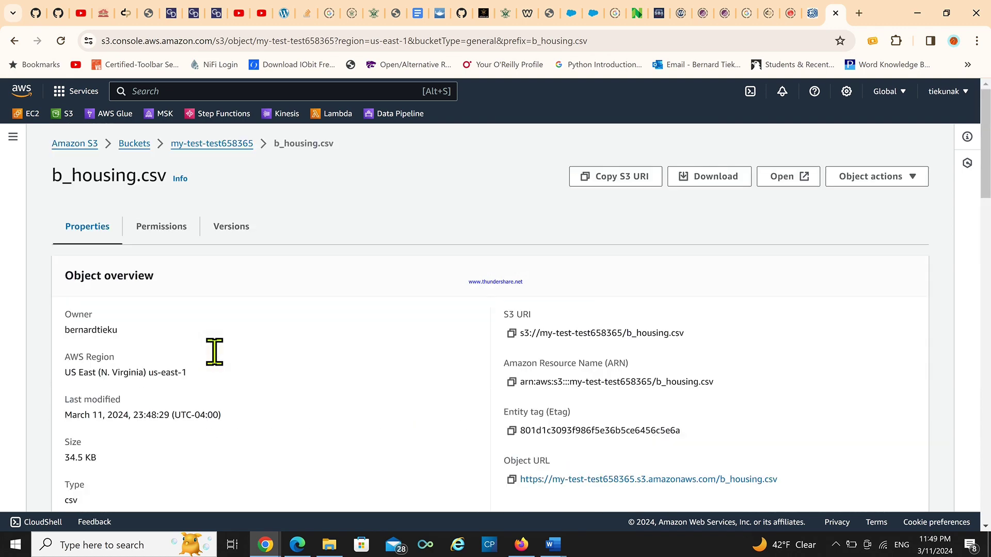
Return to the general purpose bucket list and reopen the my-test-test658365 bucket
click(206, 144)
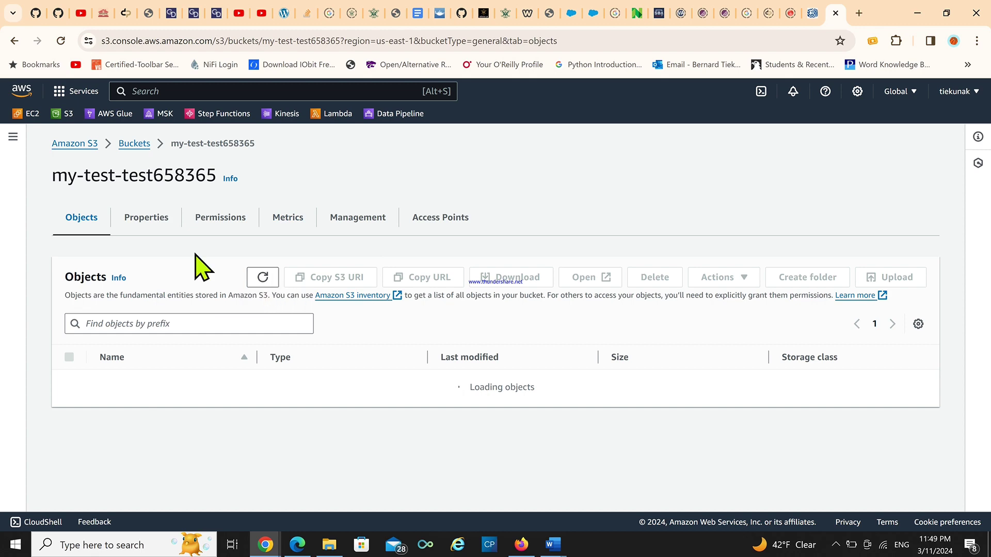
click(144, 144)
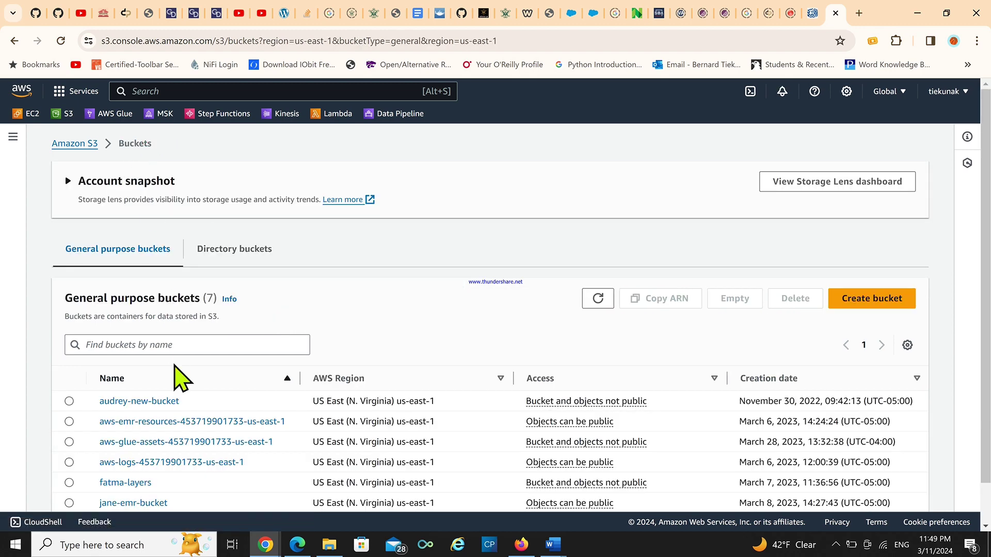
scroll(155, 423, down, 1)
click(129, 482)
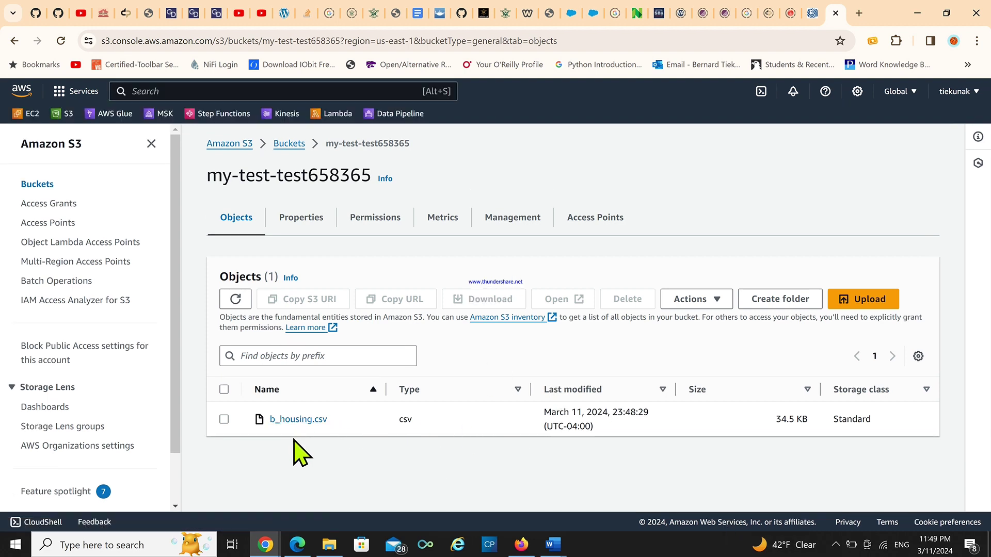
Open b_housing.csv in Query with S3 Select and review its input and output settings
click(301, 426)
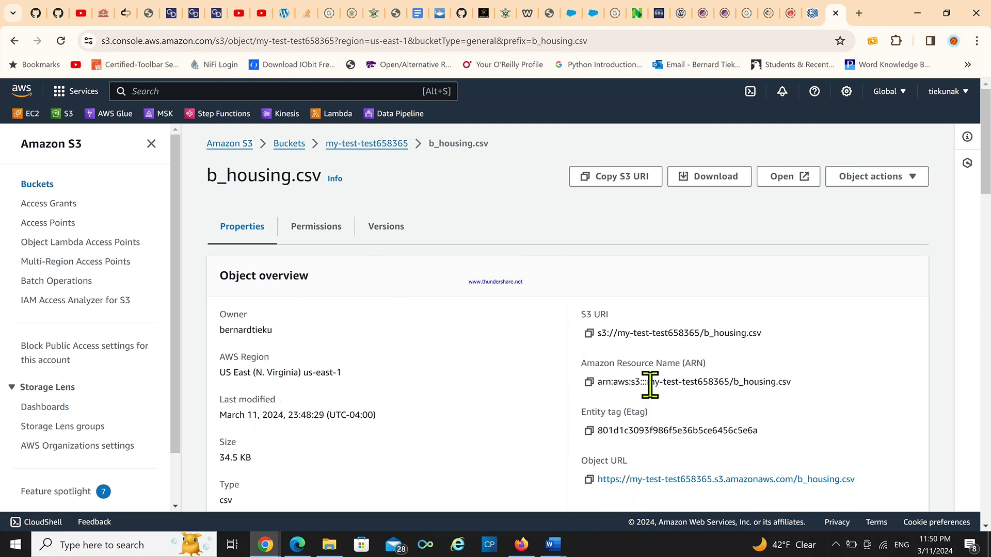
click(912, 178)
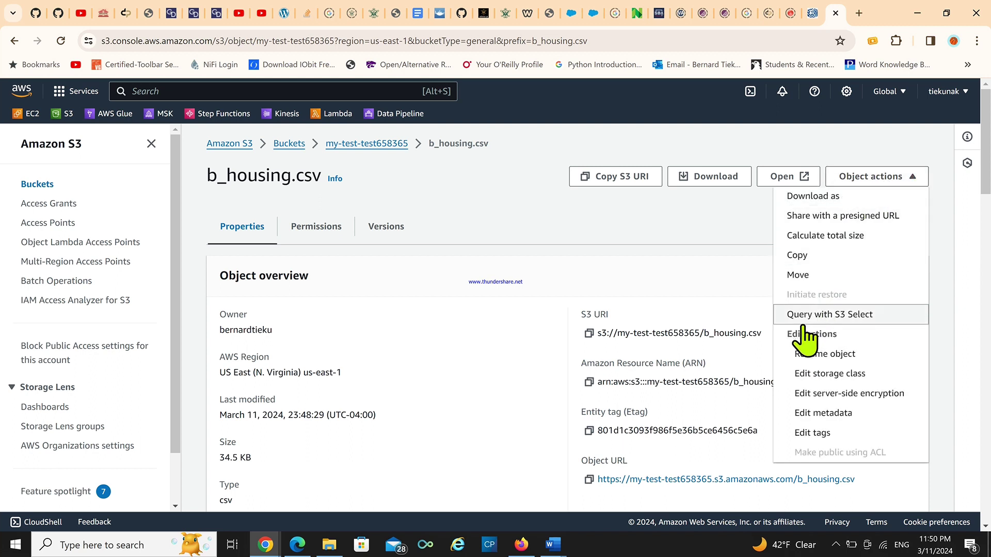
click(840, 315)
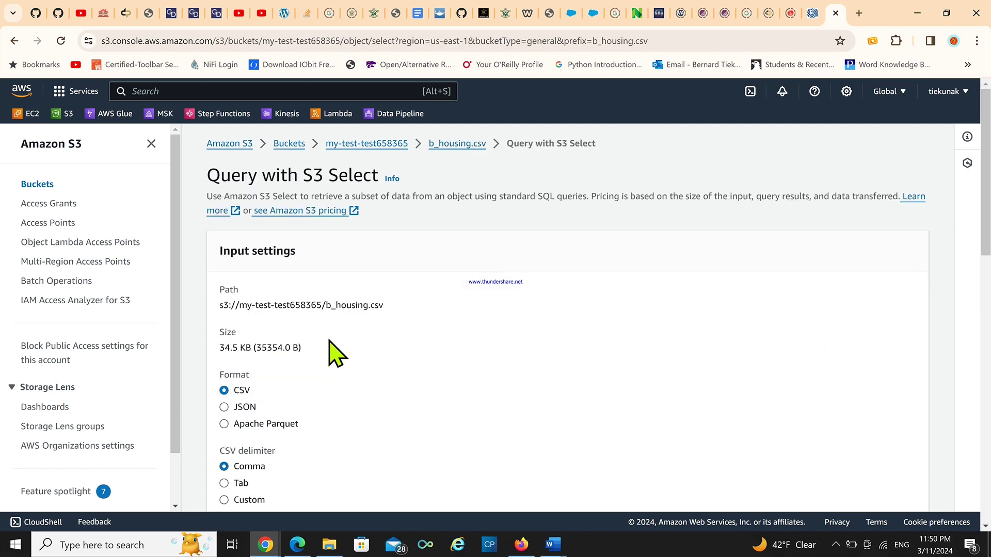
scroll(331, 354, down, 4)
scroll(337, 356, down, 4)
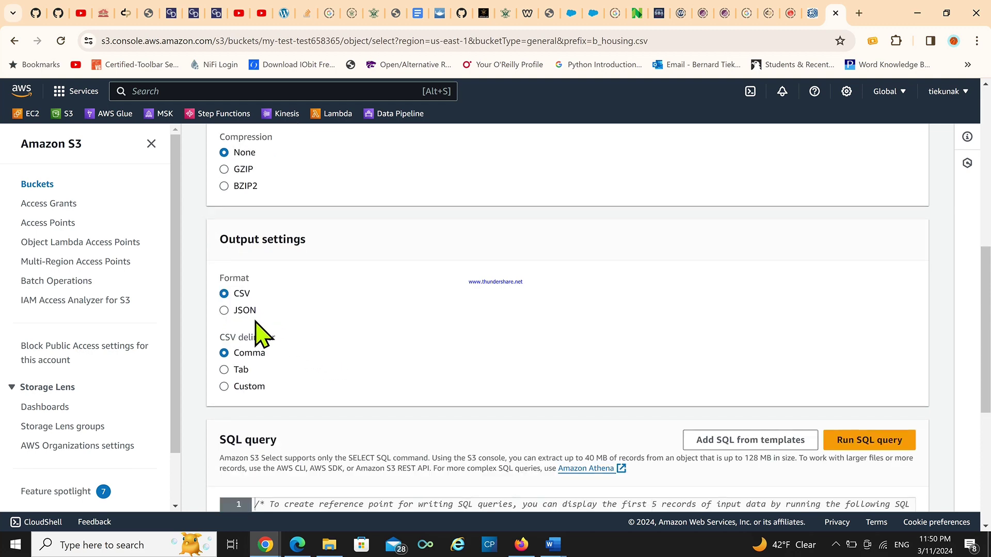
scroll(258, 334, up, 8)
scroll(272, 289, down, 8)
scroll(260, 305, up, 8)
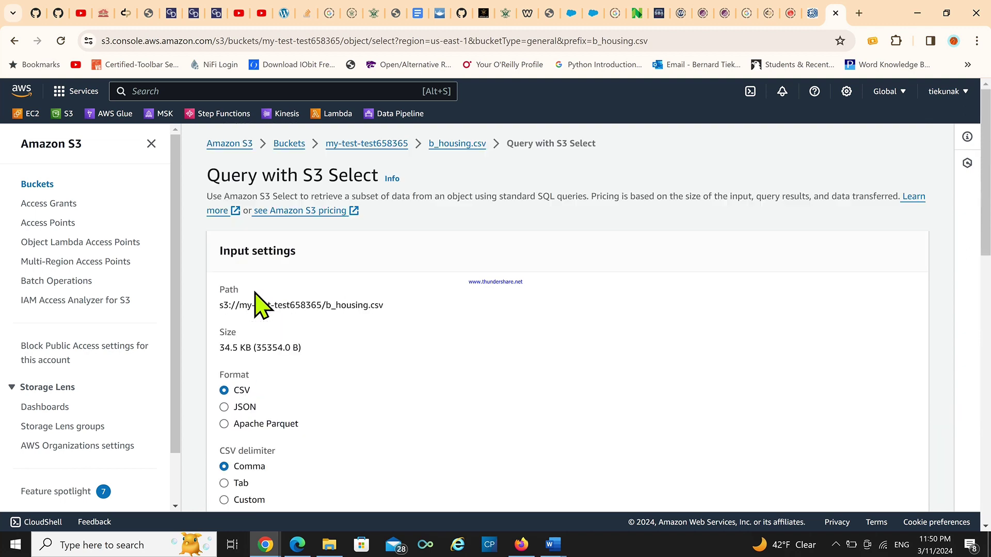
scroll(260, 304, down, 8)
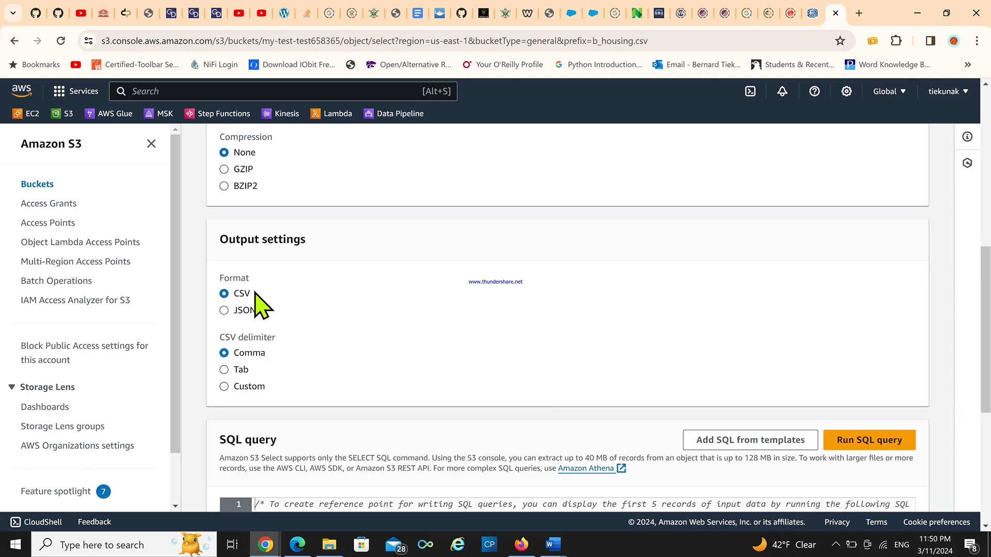
Set the query output format to JSON, run the default SELECT query limited to 5 records, and review the results
click(224, 310)
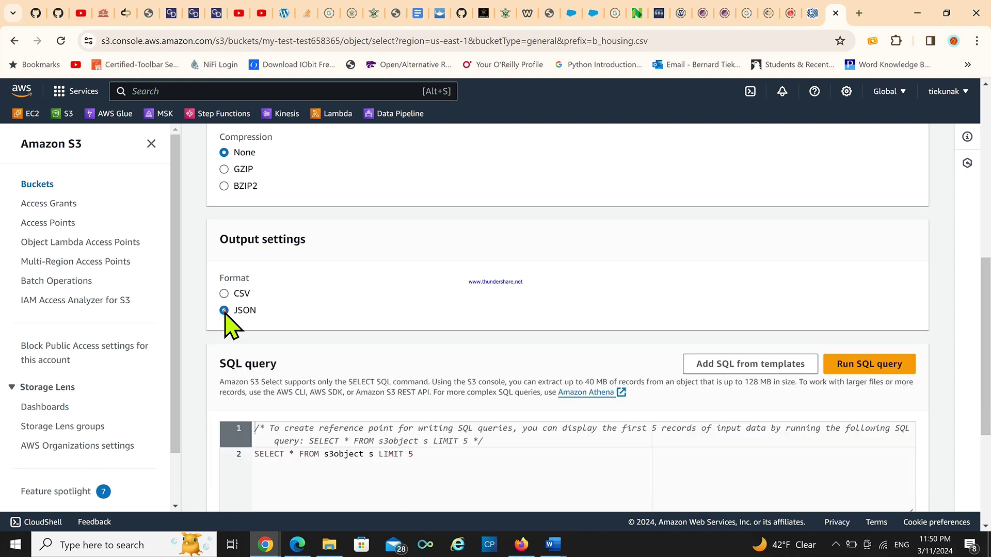
click(863, 362)
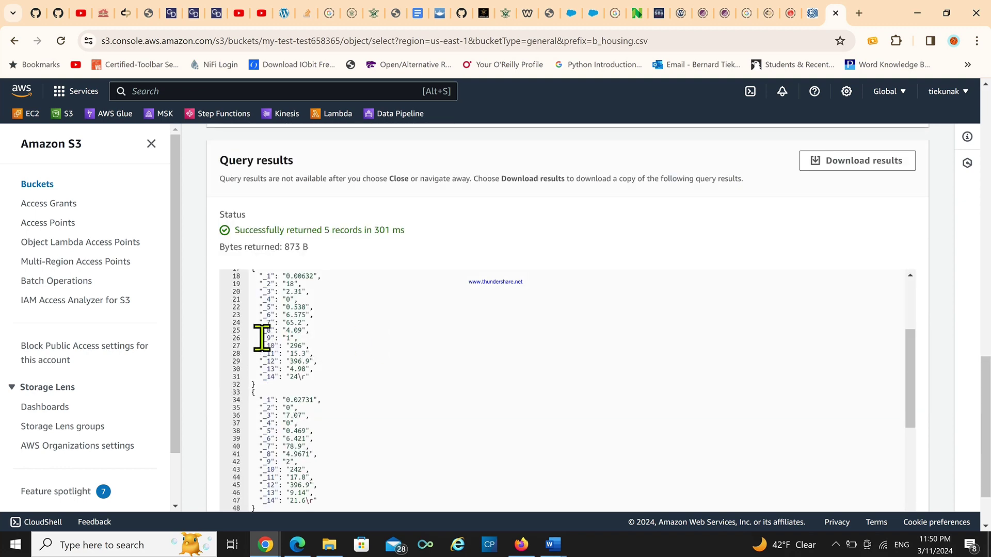
scroll(262, 351, up, 10)
scroll(330, 421, down, 4)
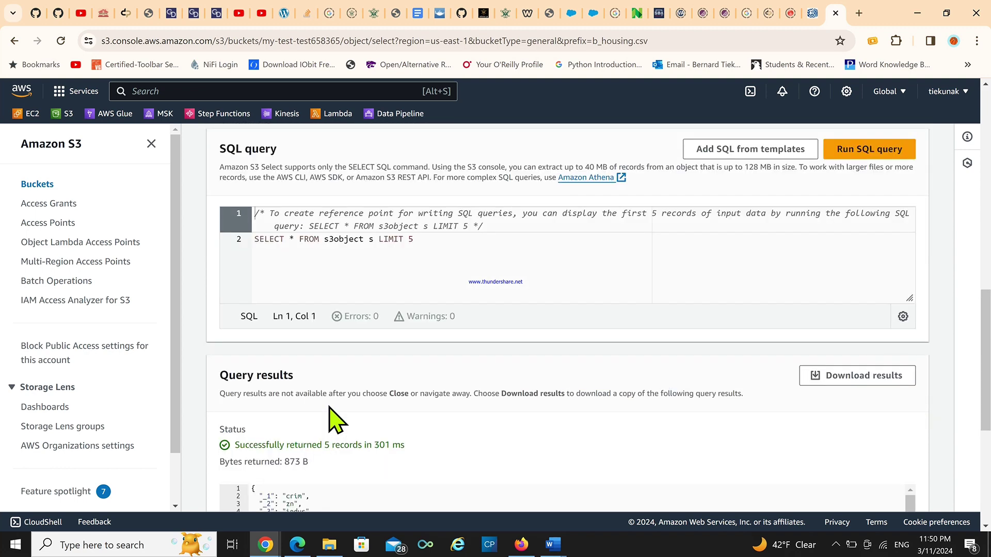
scroll(243, 242, up, 4)
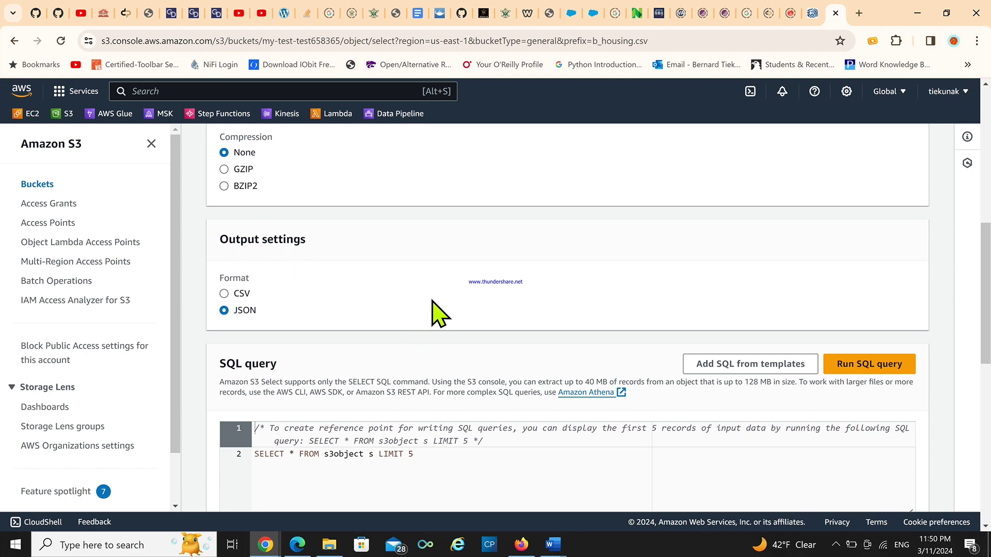
scroll(429, 326, down, 5)
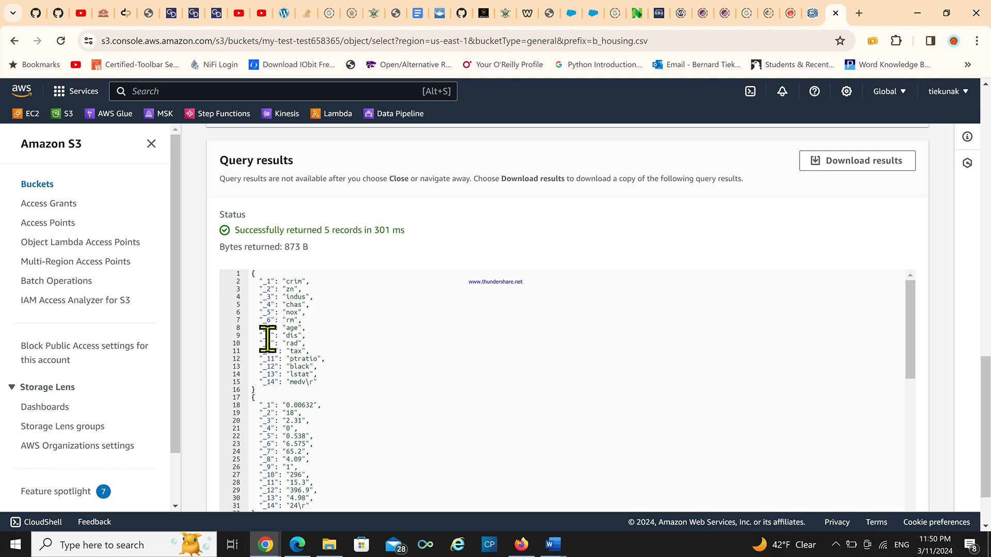
scroll(298, 358, up, 5)
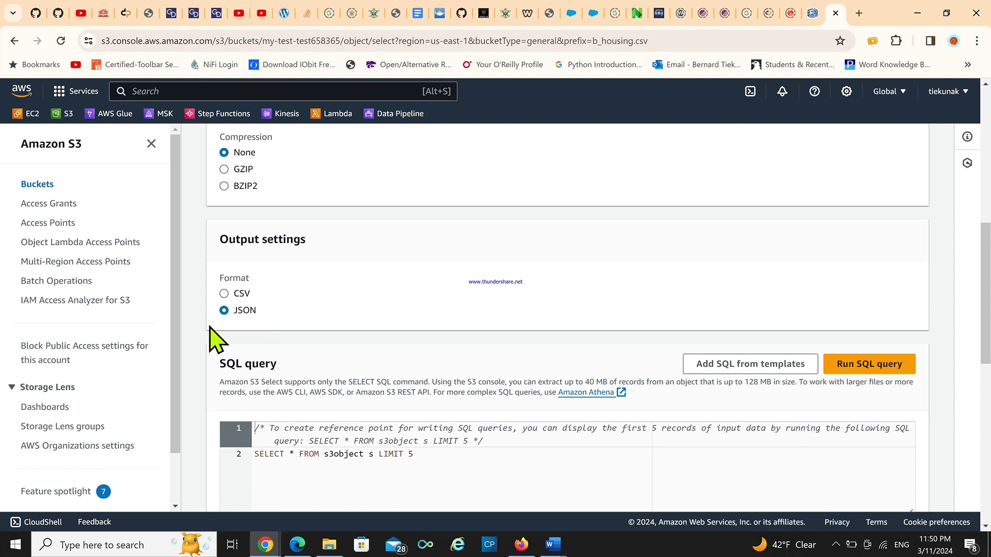
Switch the output format to comma-delimited CSV, rerun the query, and examine the formatted results
click(224, 294)
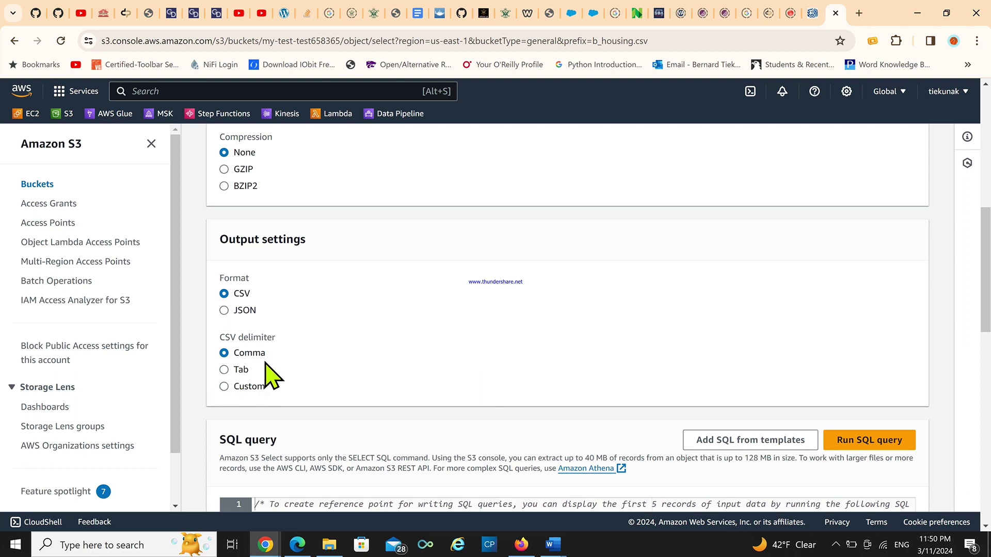
click(883, 440)
scroll(483, 349, down, 8)
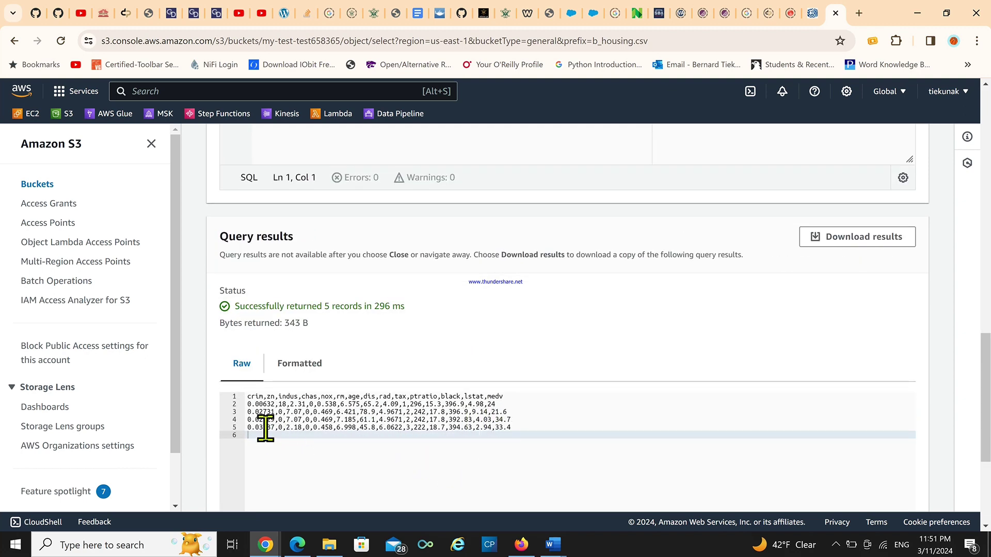
click(304, 367)
scroll(501, 412, down, 2)
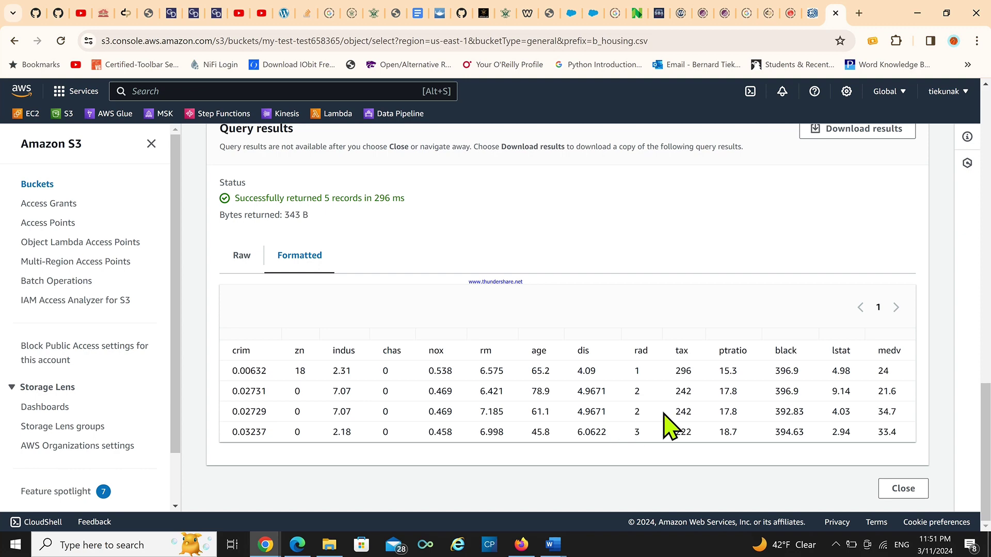
scroll(447, 397, up, 5)
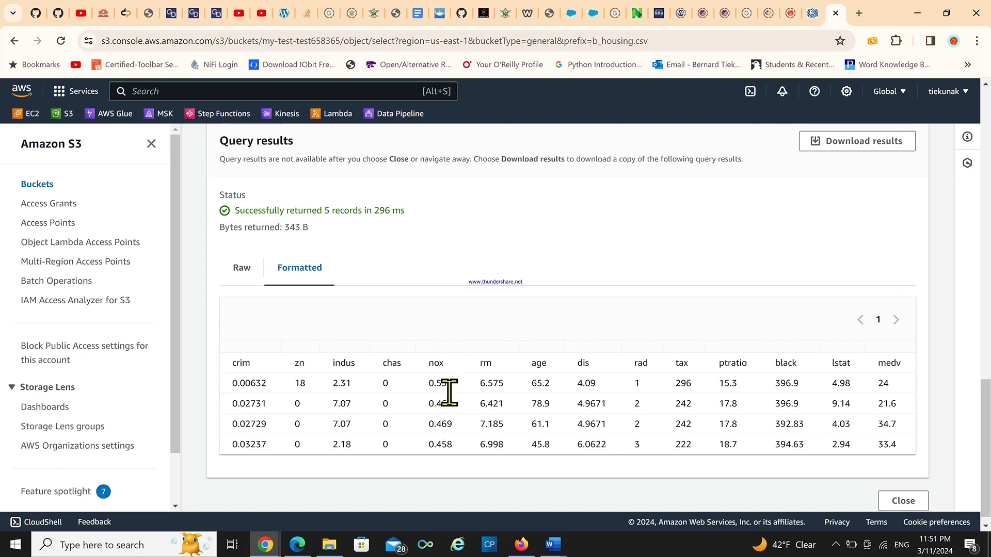
scroll(444, 402, up, 5)
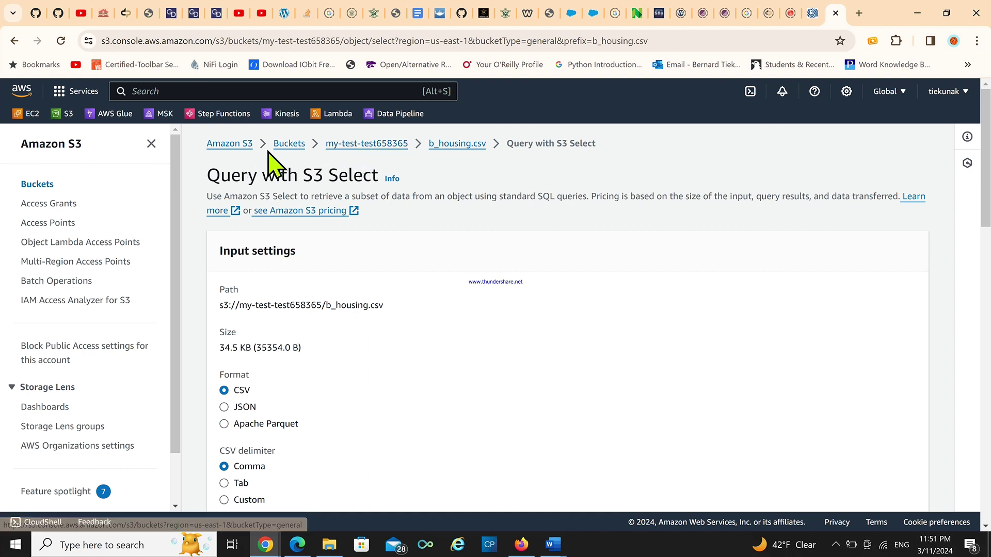
Select b_housing.csv in the my-test-test658365 bucket and start its download, cancelling the save dialog
click(287, 146)
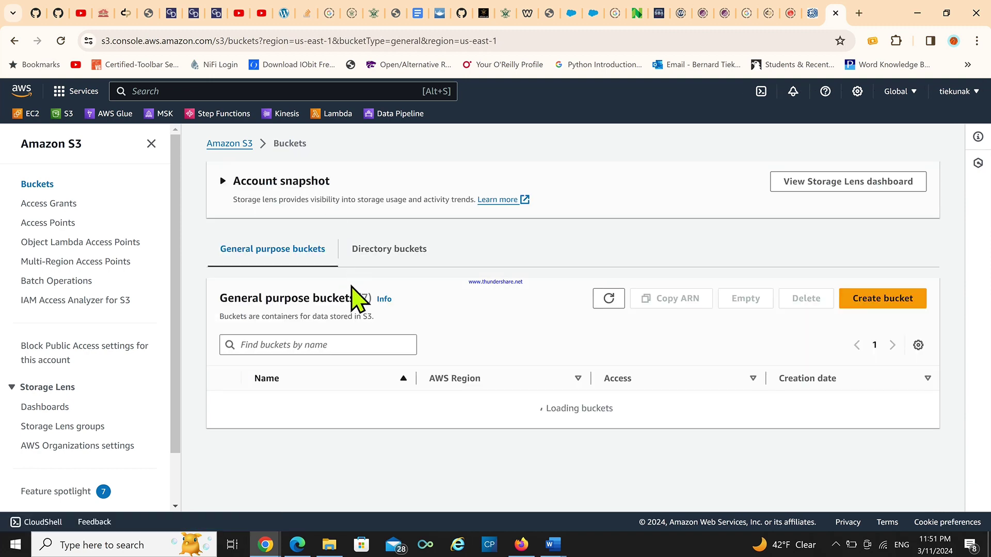
scroll(264, 361, down, 3)
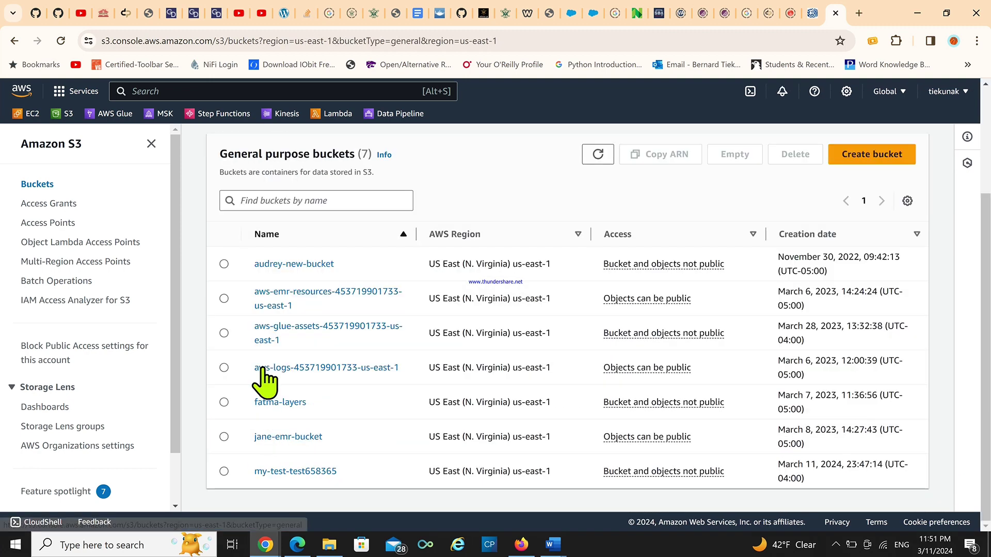
click(287, 473)
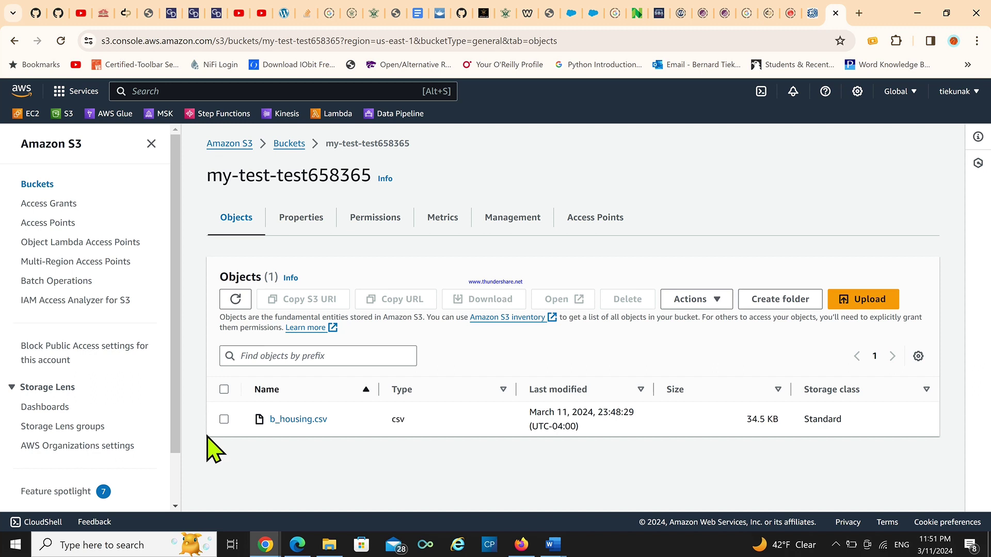
click(224, 419)
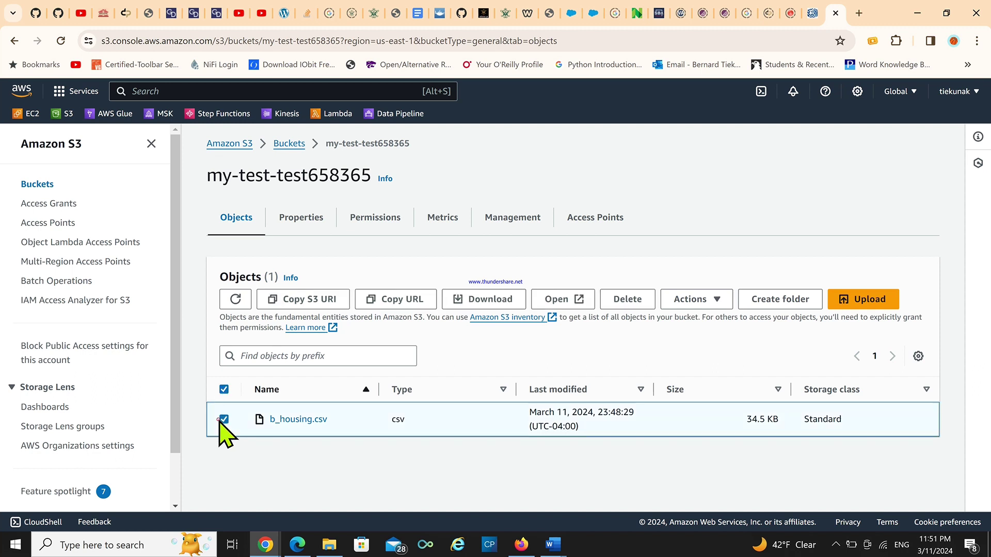
click(475, 301)
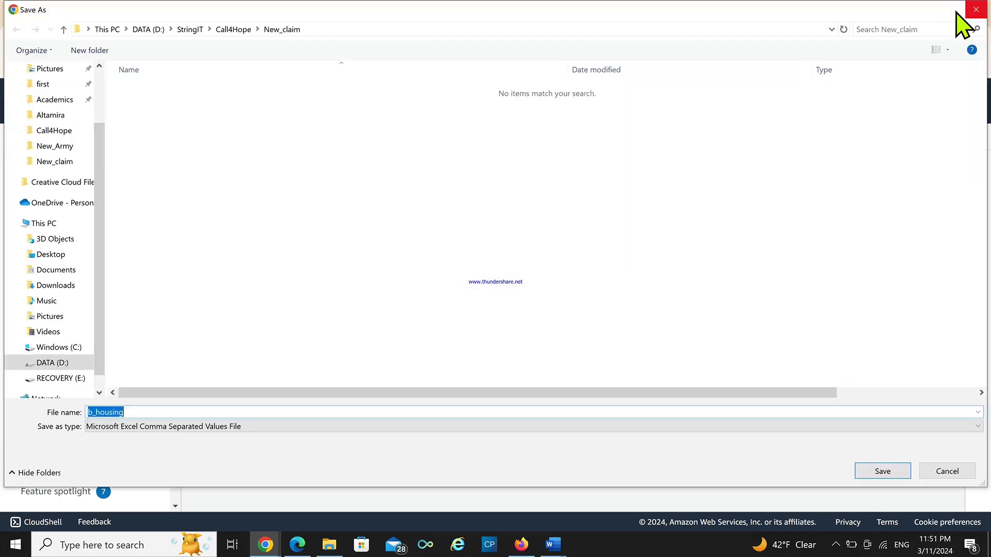
click(971, 12)
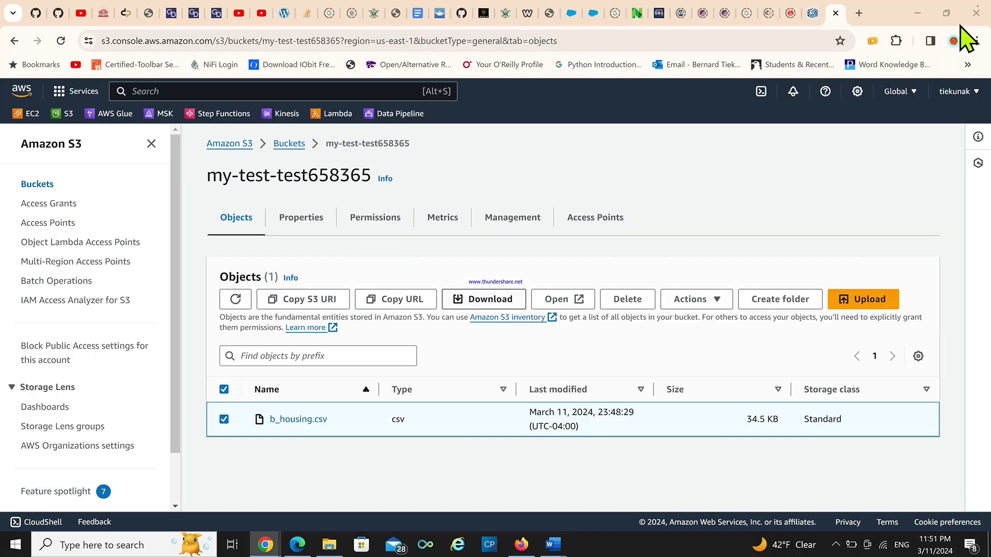
Permanently delete b_housing.csv from the my-test-test658365 bucket, confirming with "permanently delete", and close the deletion status page
click(626, 301)
scroll(185, 362, down, 2)
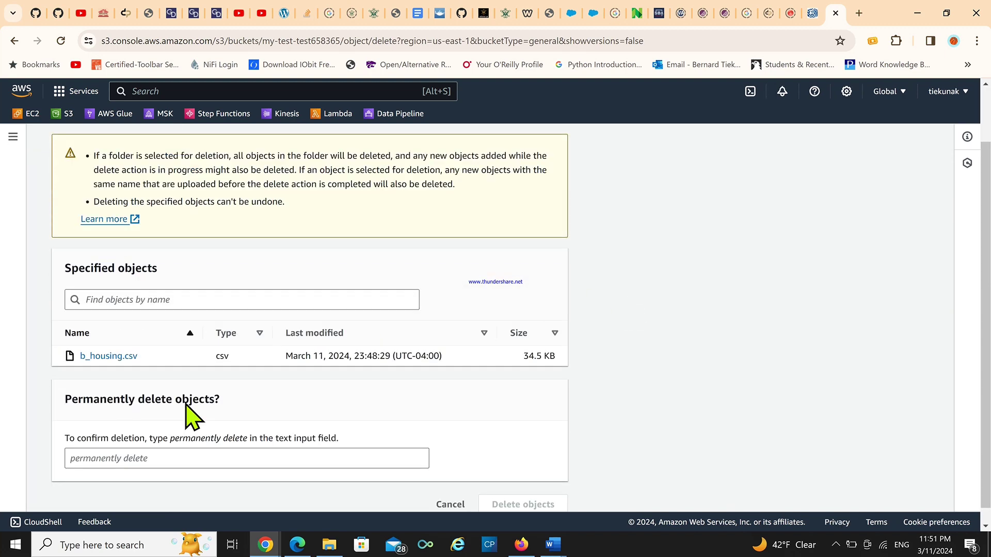
click(105, 442)
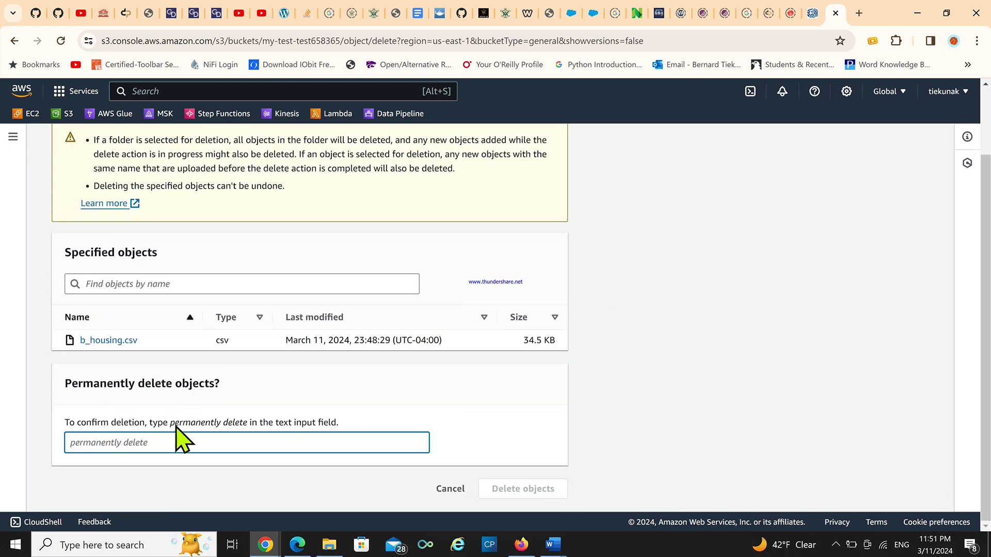
drag(172, 424, 247, 423)
key(ctrl+c)
click(160, 438)
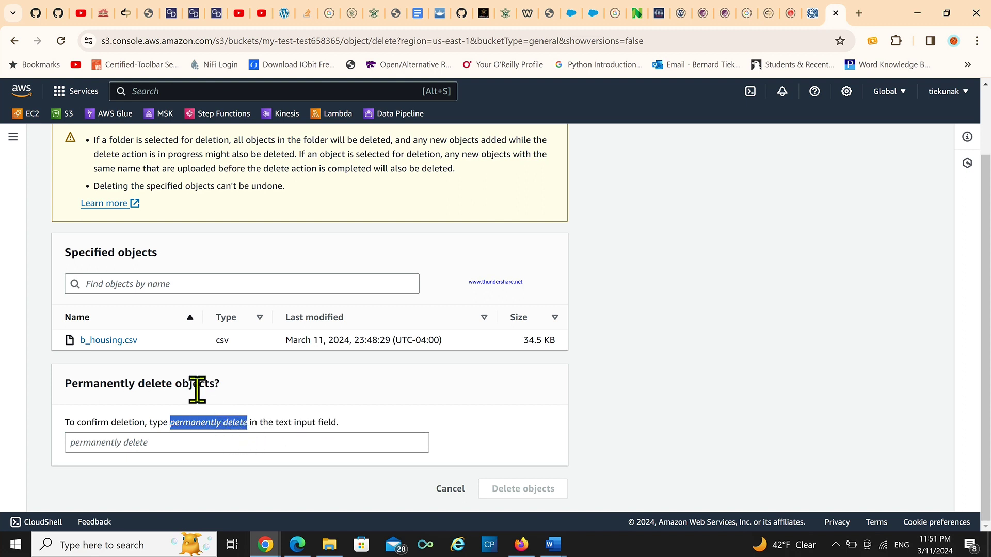
click(132, 442)
key(ctrl+v)
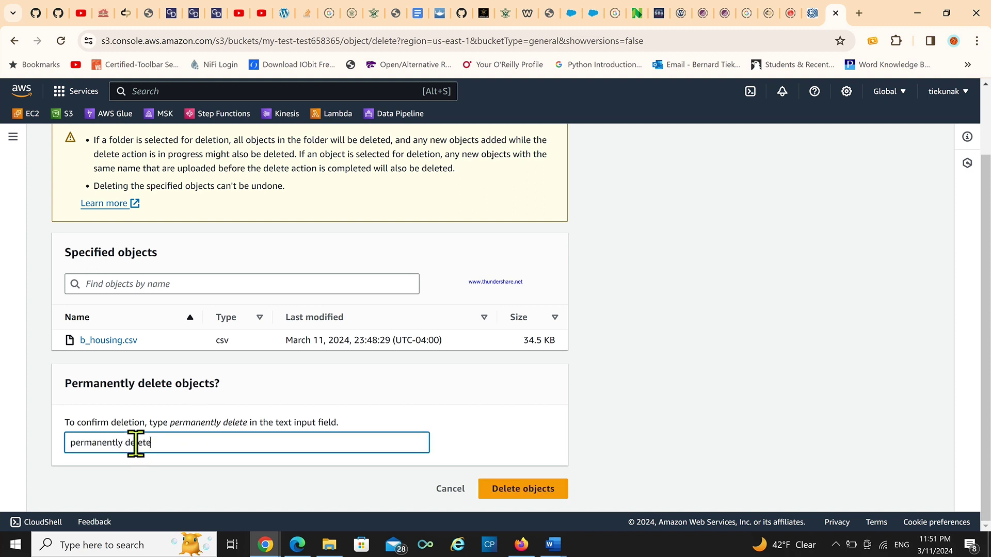
key(BackSpace)
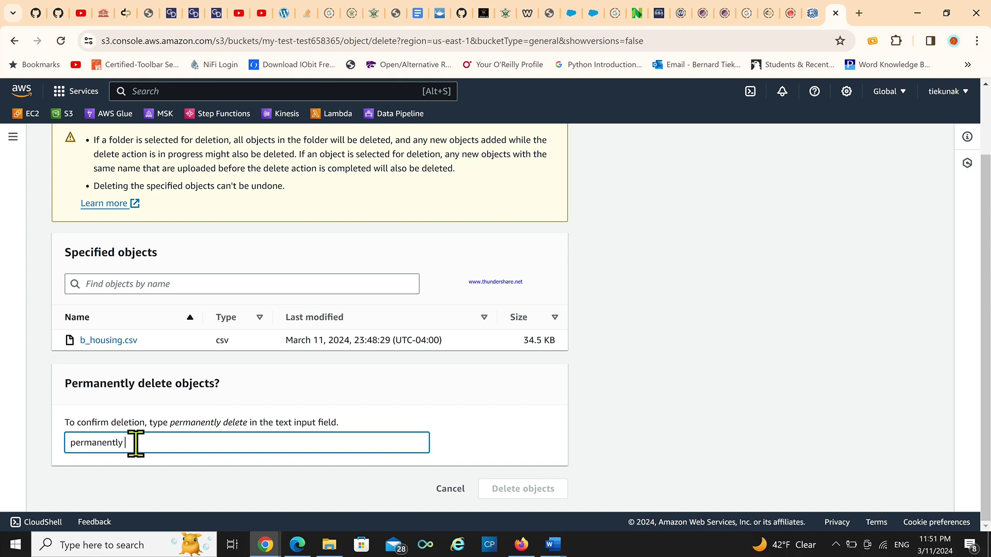
text(elete)
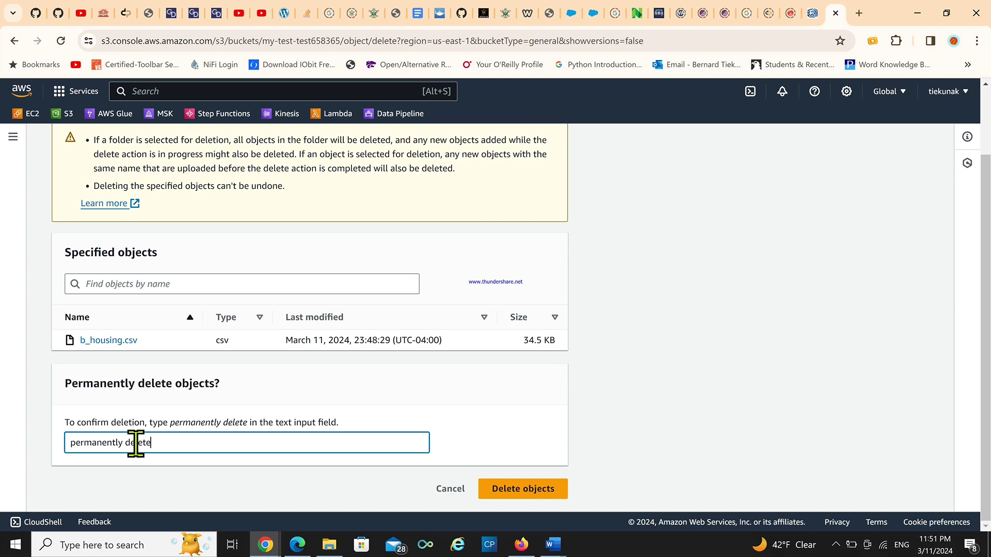
click(498, 490)
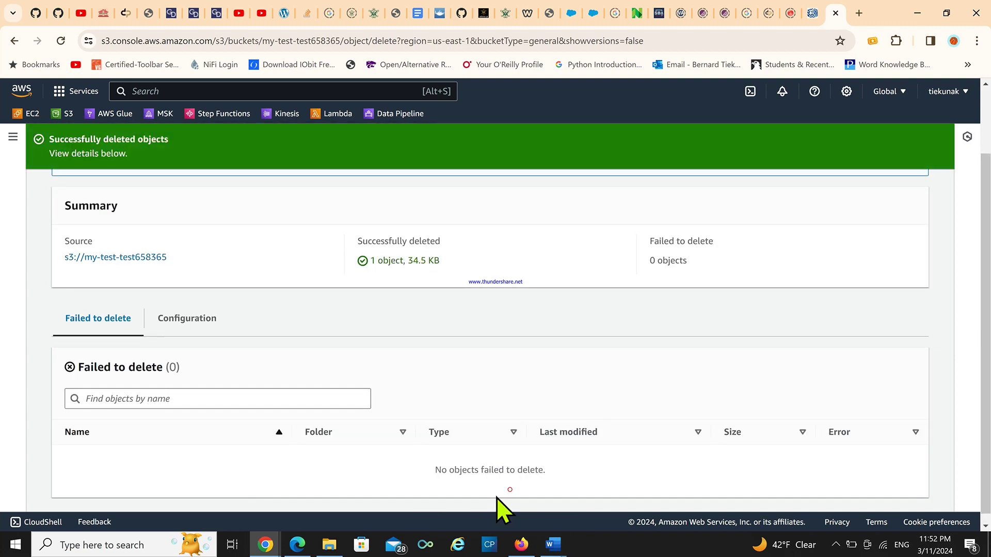
scroll(907, 258, up, 2)
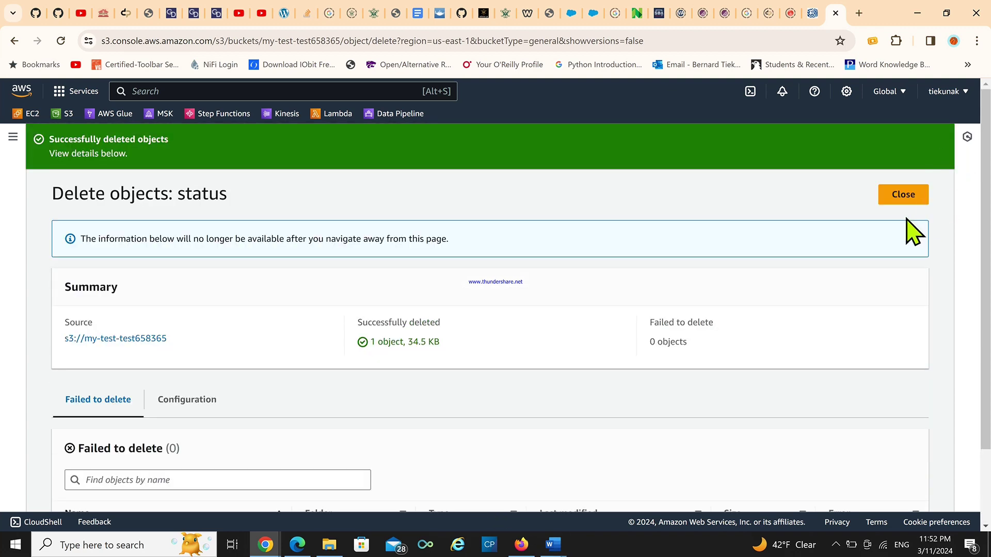
click(904, 197)
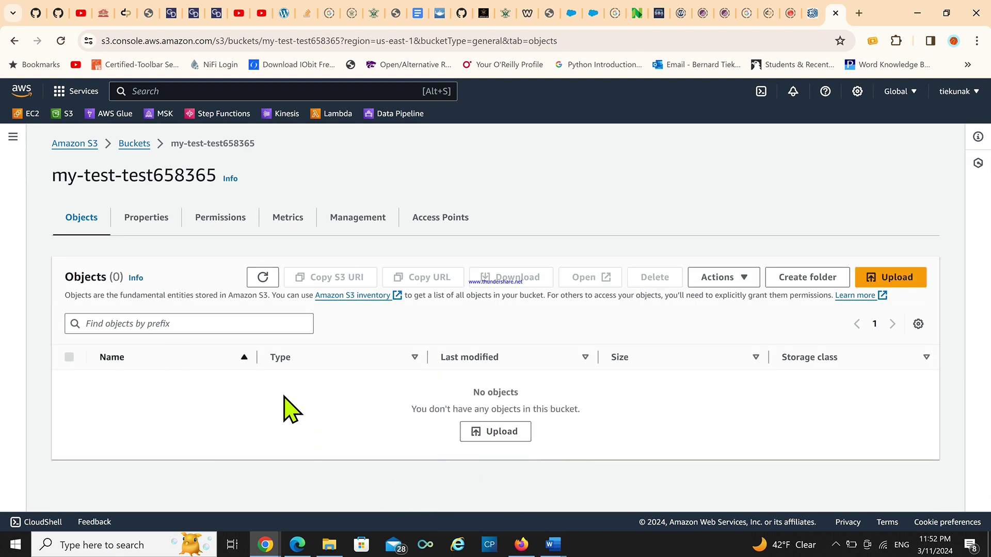
Return to the bucket list and delete the my-test-test658365 bucket, entering its name as confirmation
click(132, 148)
scroll(318, 335, down, 1)
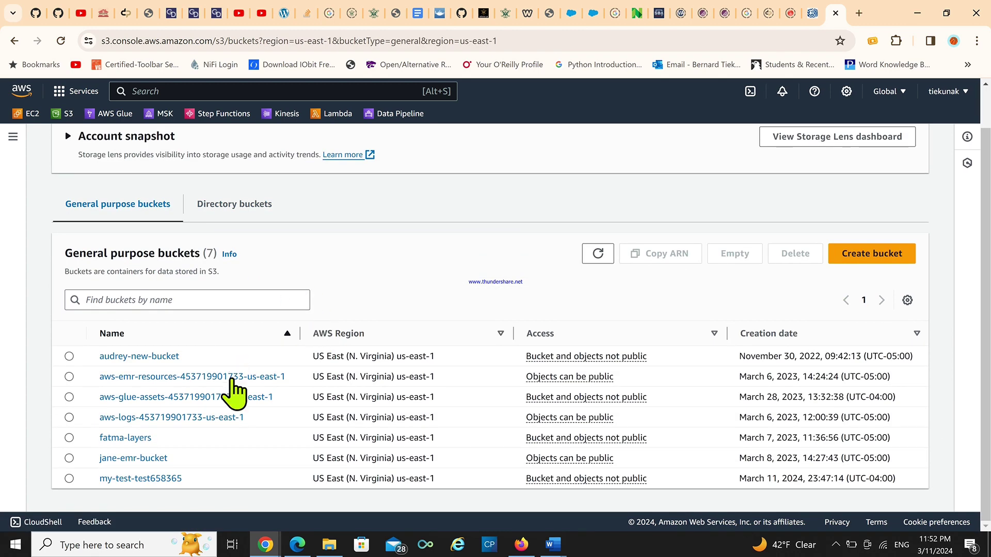
click(69, 478)
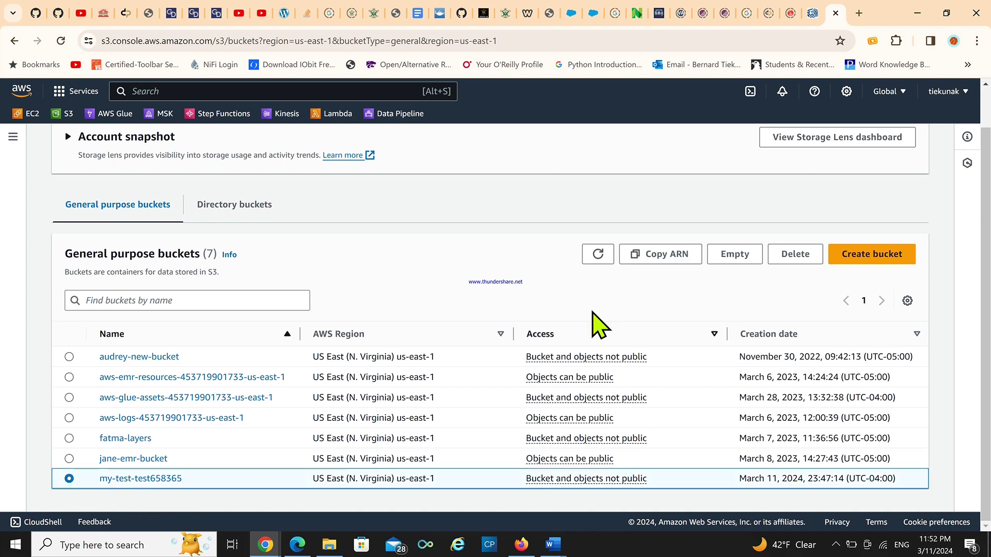
click(808, 257)
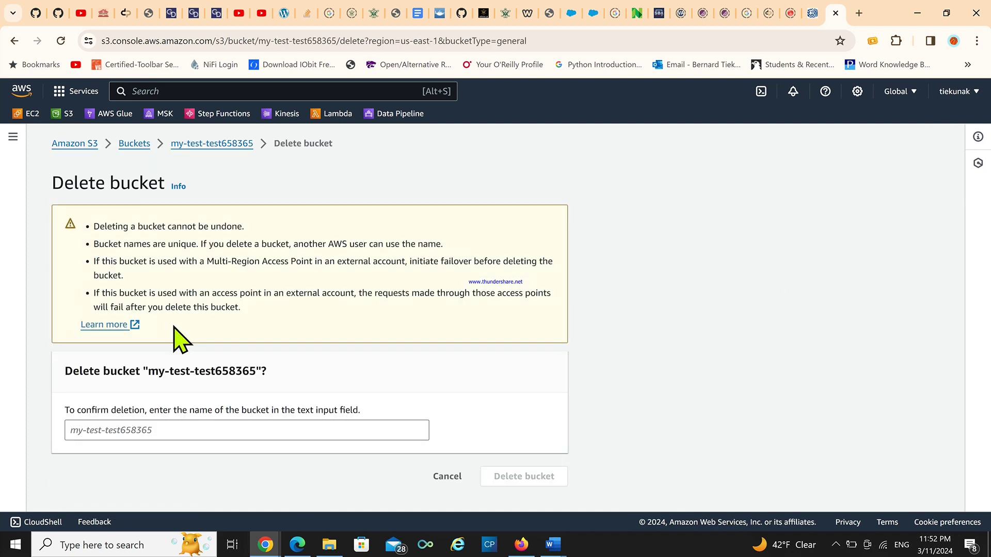
drag(151, 371, 252, 370)
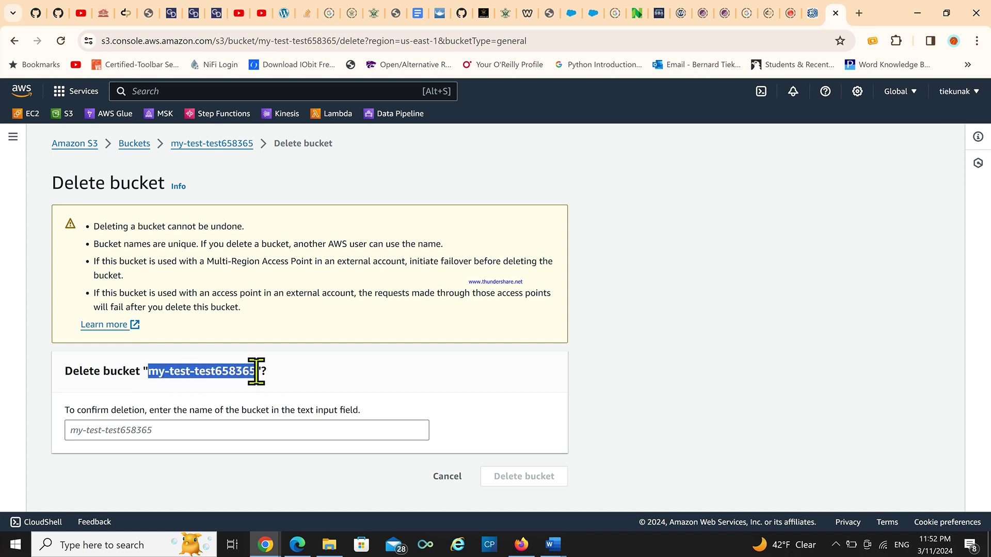
click(155, 428)
text(my-test-test658365)
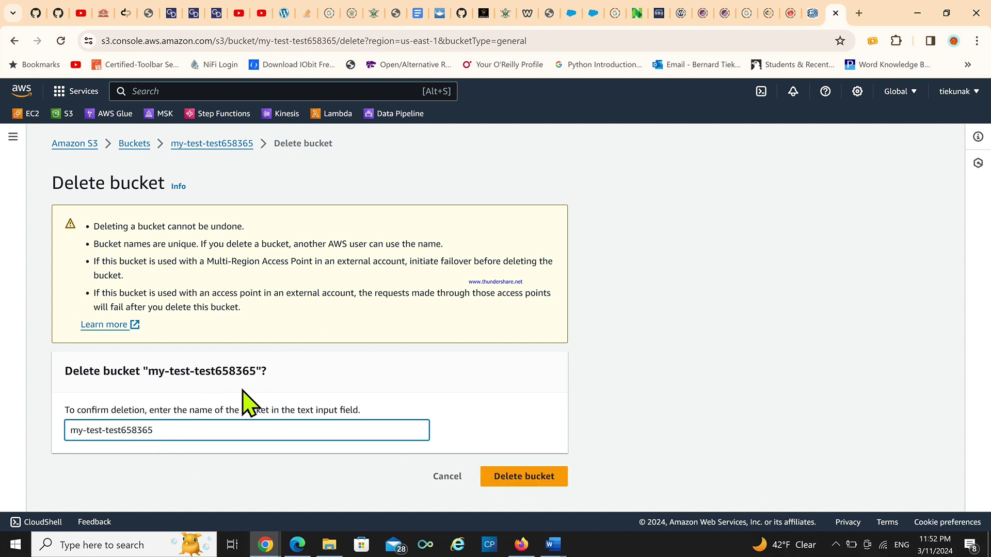
click(535, 487)
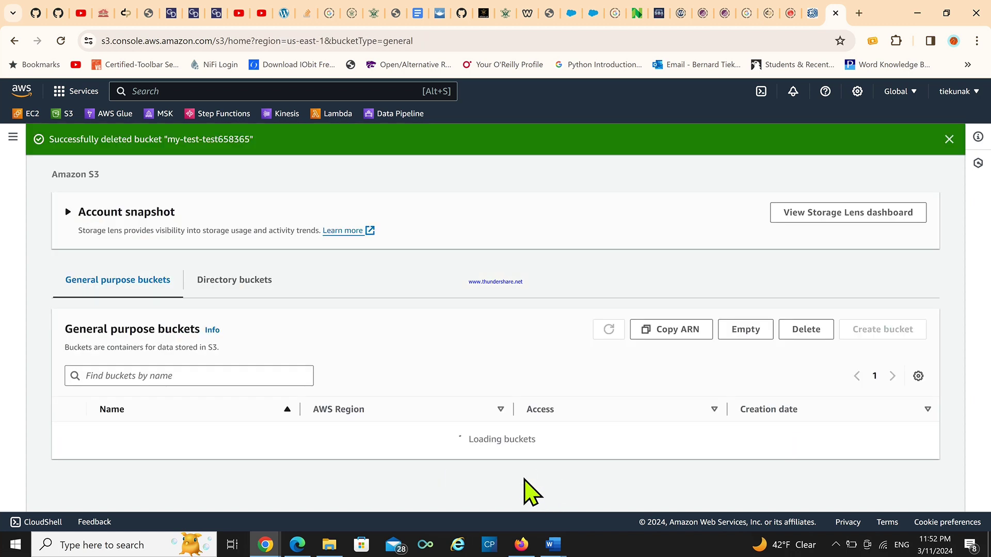
scroll(331, 397, down, 1)
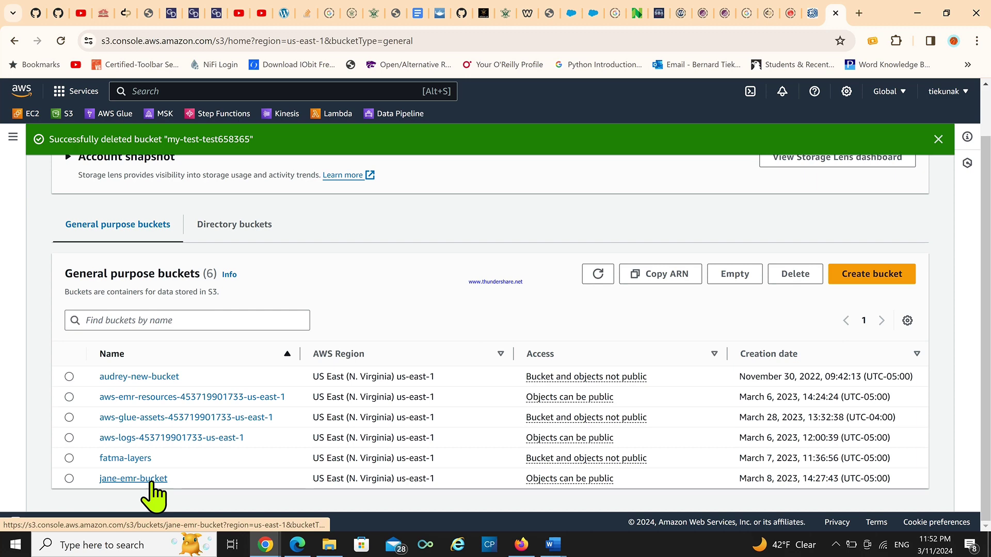
scroll(155, 494, up, 1)
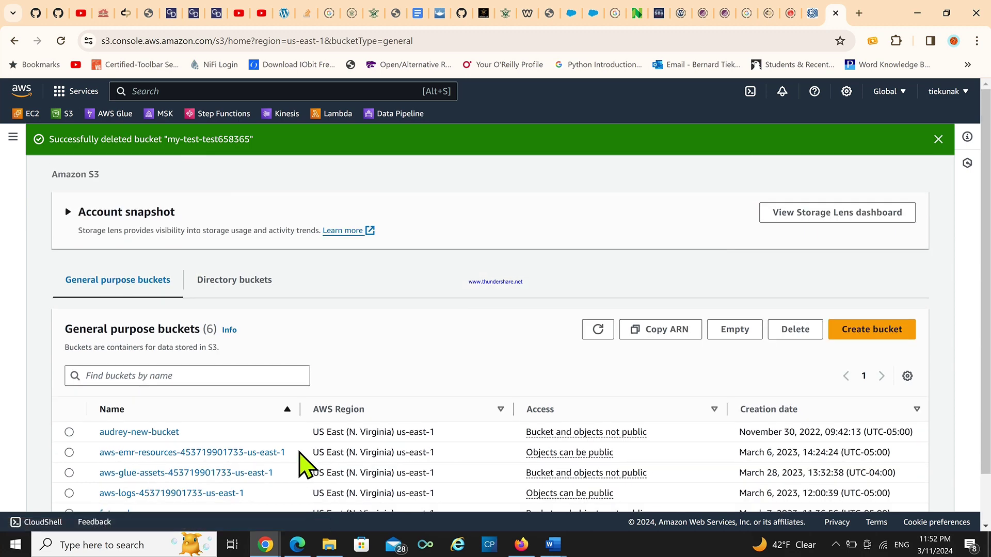